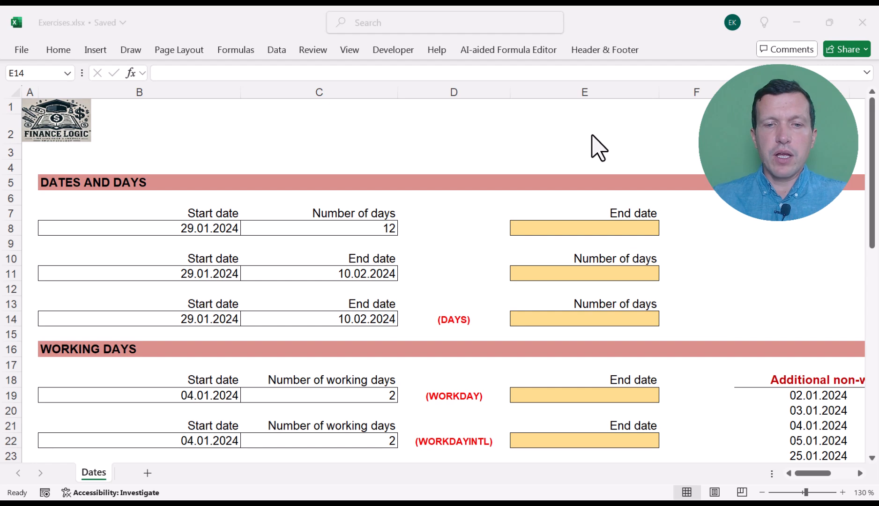
- Calculate the end date in E8 by adding the number of days to the start date with =B8+C8
{"action": "left_click", "coordinate": [216, 227]}
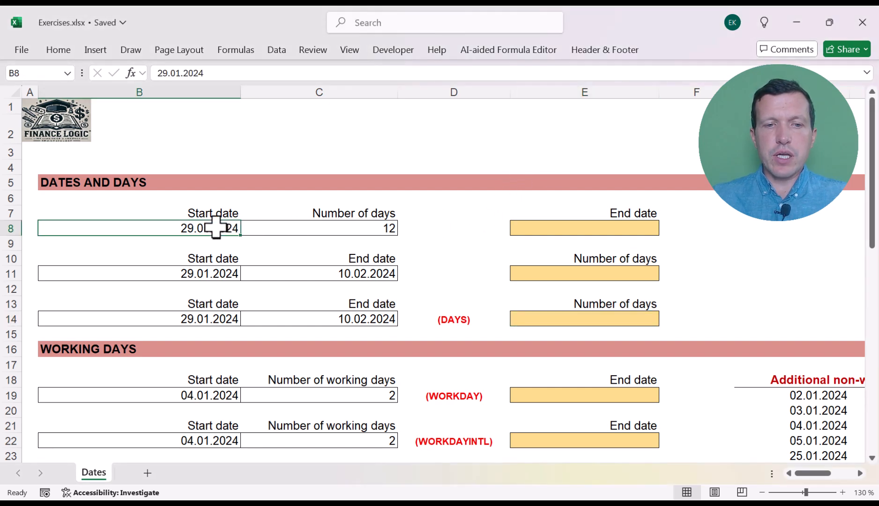
{"action": "left_click", "coordinate": [310, 228]}
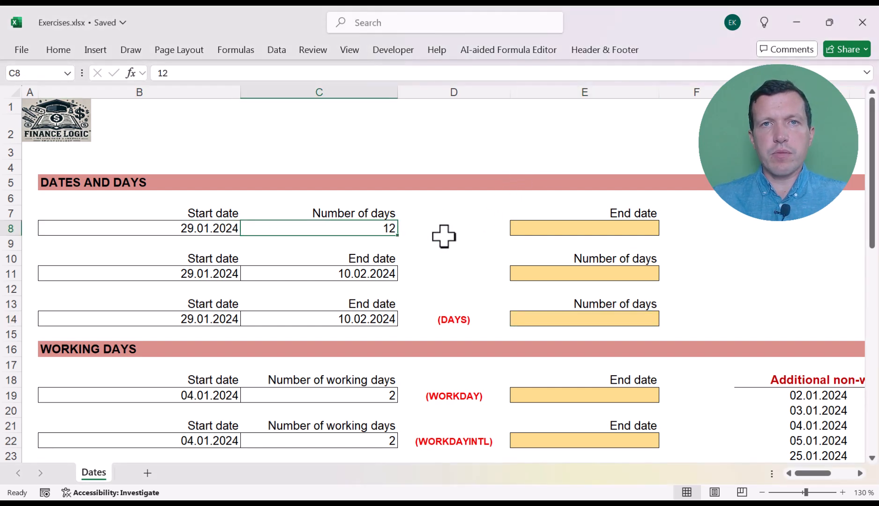
{"action": "left_click", "coordinate": [556, 224]}
{"action": "key", "text": "F2"}
{"action": "type", "text": "="}
{"action": "key", "text": "Left"}
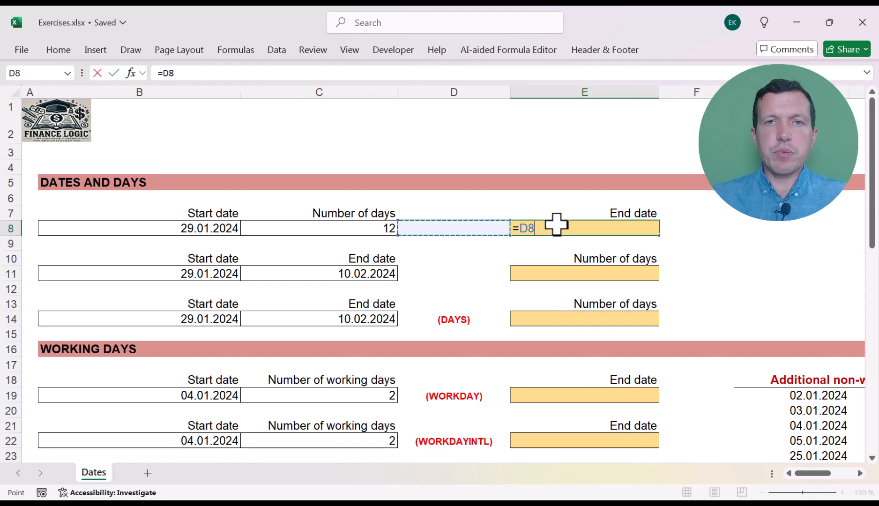
{"action": "key", "text": "Left"}
{"action": "key", "text": "Left"}
{"action": "type", "text": "+"}
{"action": "key", "text": "Left"}
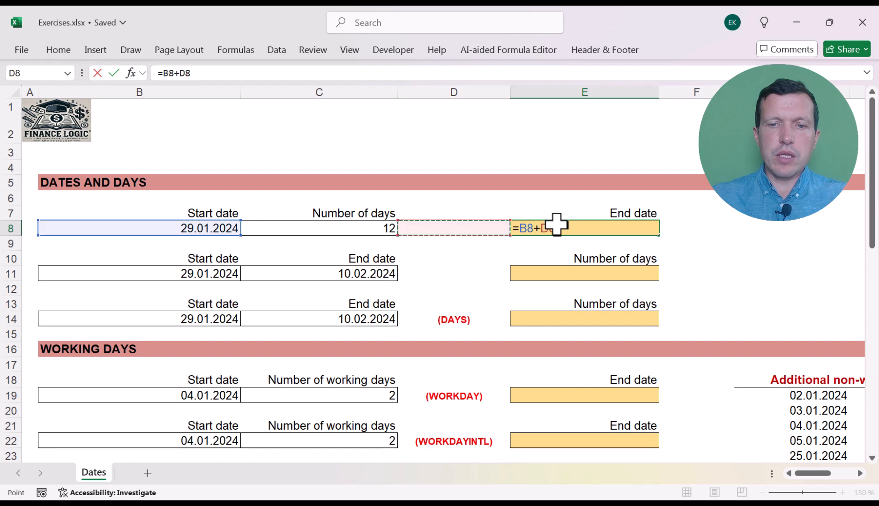
{"action": "key", "text": "Left"}
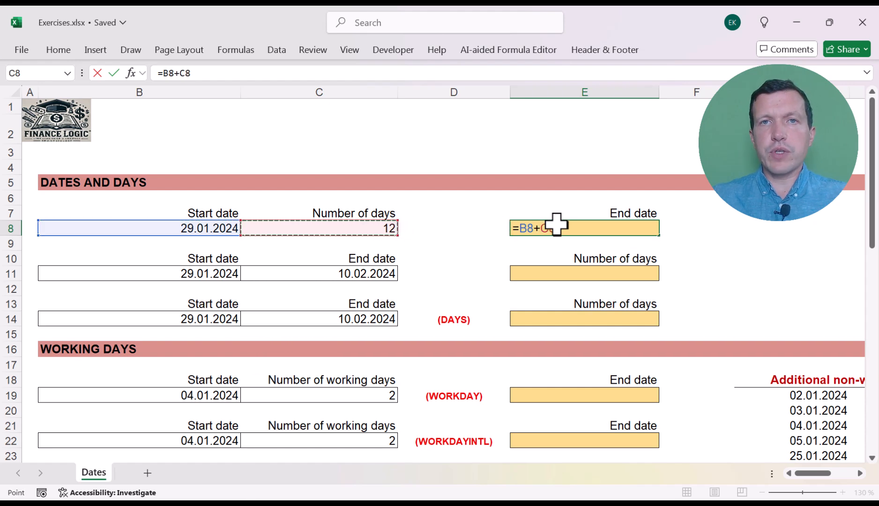
{"action": "key", "text": "Return"}
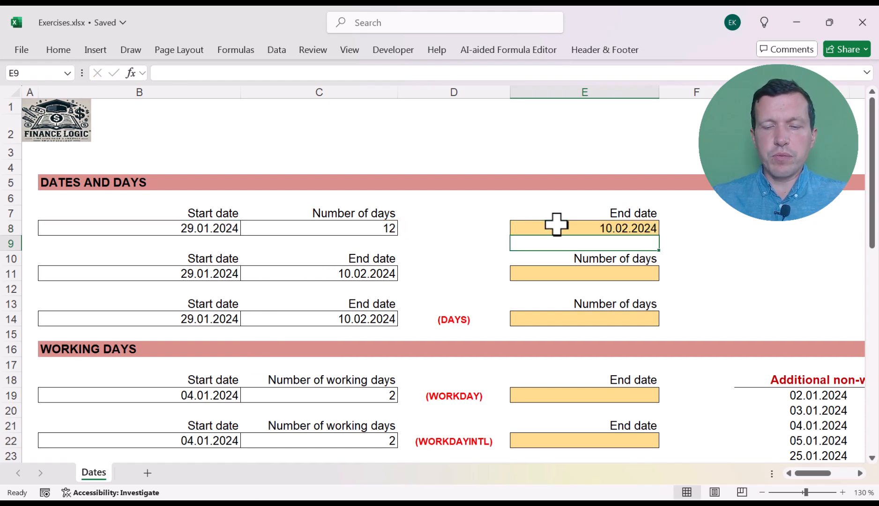
{"action": "left_click", "coordinate": [538, 225]}
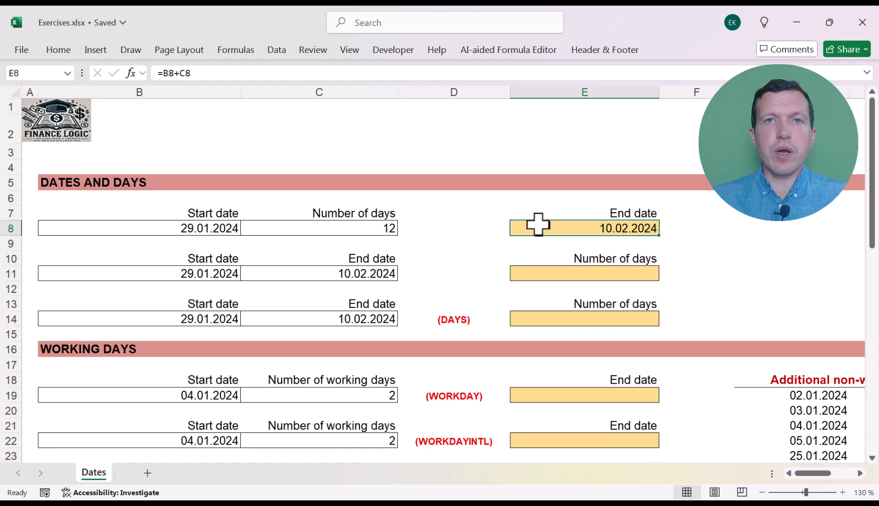
- Calculate the number of days in E11 by subtracting the start date from the end date with =C11-B11
{"action": "left_click", "coordinate": [428, 271]}
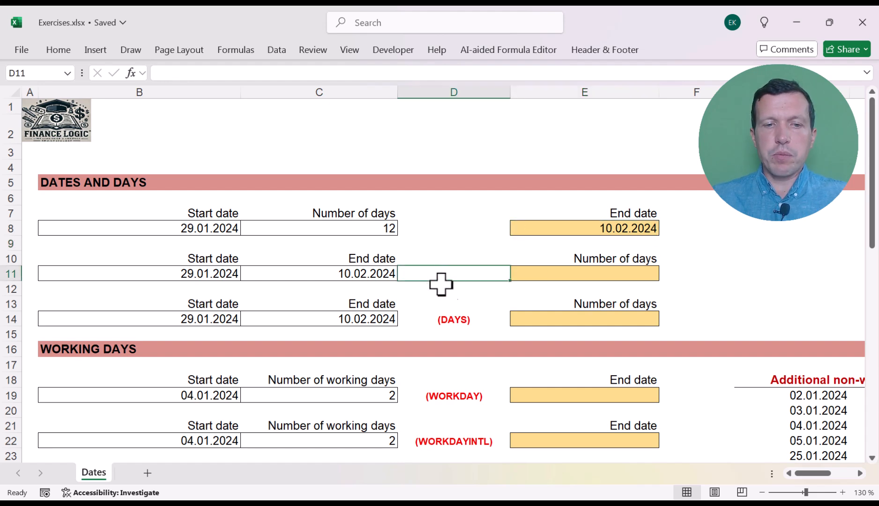
{"action": "key", "text": "Left"}
{"action": "key", "text": "Left"}
{"action": "key", "text": "Right"}
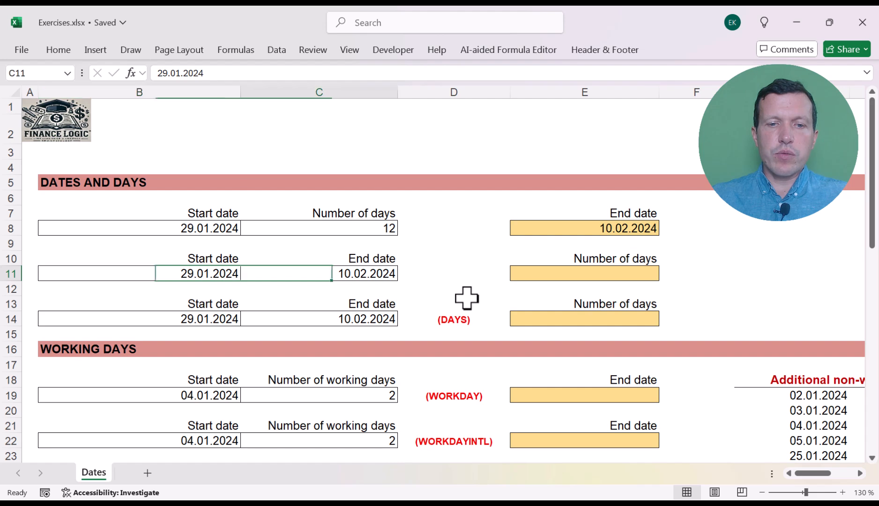
{"action": "key", "text": "Right"}
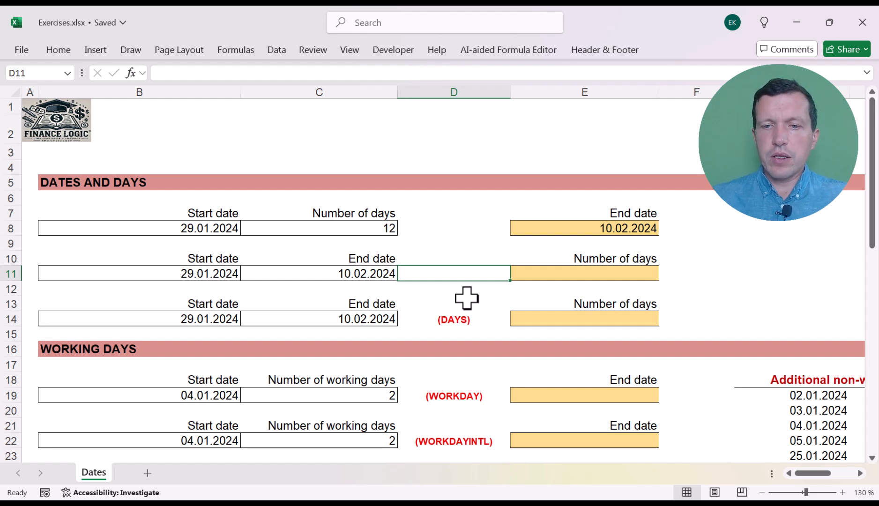
{"action": "key", "text": "Right"}
{"action": "type", "text": "="}
{"action": "key", "text": "Left"}
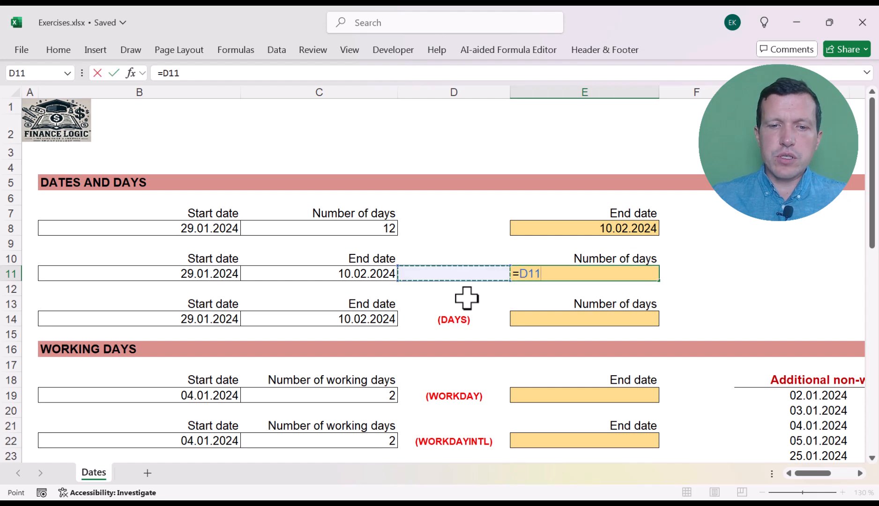
{"action": "key", "text": "Left"}
{"action": "type", "text": "-"}
{"action": "key", "text": "Left"}
{"action": "key", "text": "Left"}
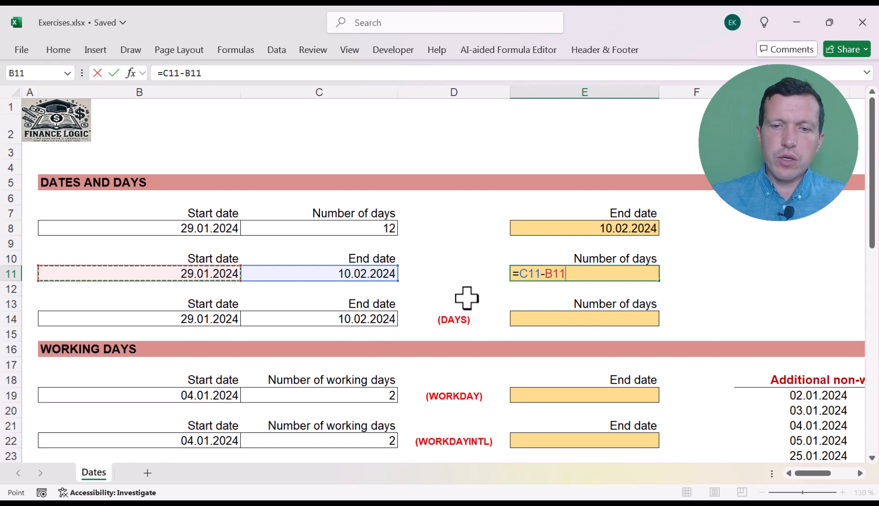
{"action": "key", "text": "Return"}
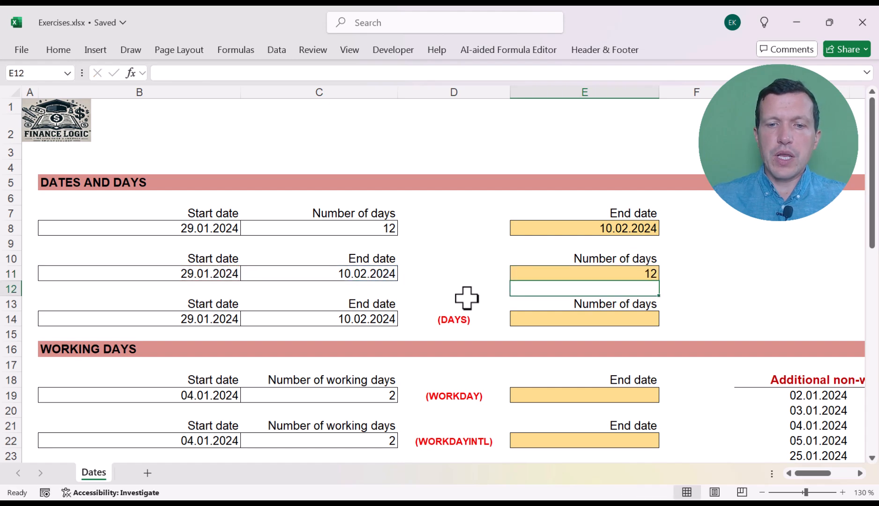
- Calculate the number of days in E14 with the DAYS function, entering =DAYS(C14;B14)
{"action": "key", "text": "Down"}
{"action": "key", "text": "Down"}
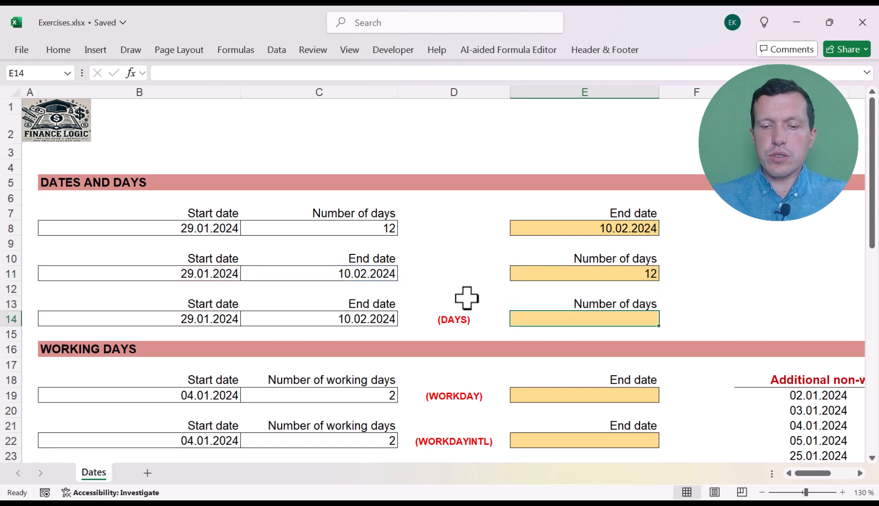
{"action": "type", "text": "=days"}
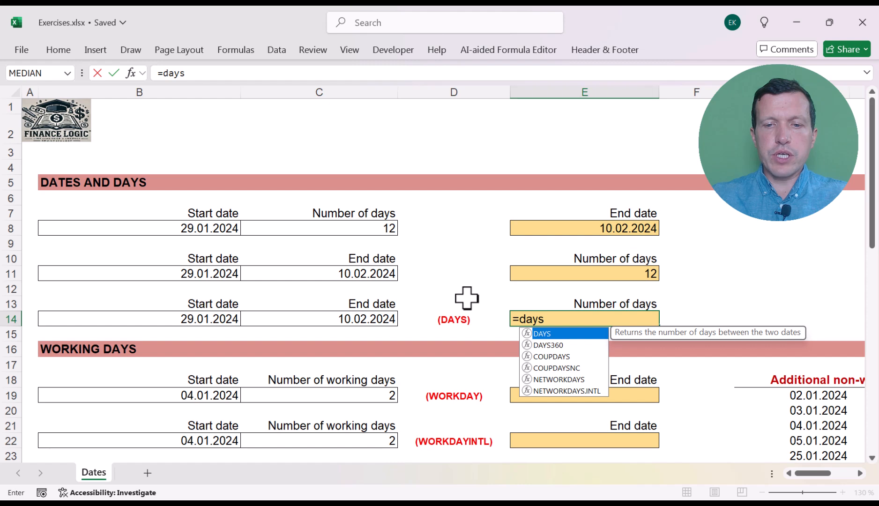
{"action": "type", "text": "("}
{"action": "left_click", "coordinate": [368, 319]}
{"action": "type", "text": ";"}
{"action": "left_click", "coordinate": [210, 319]}
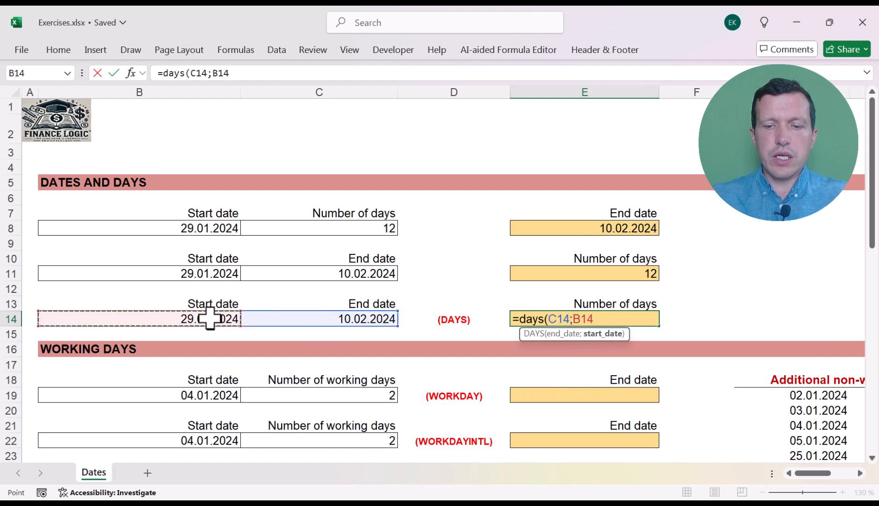
{"action": "type", "text": ")"}
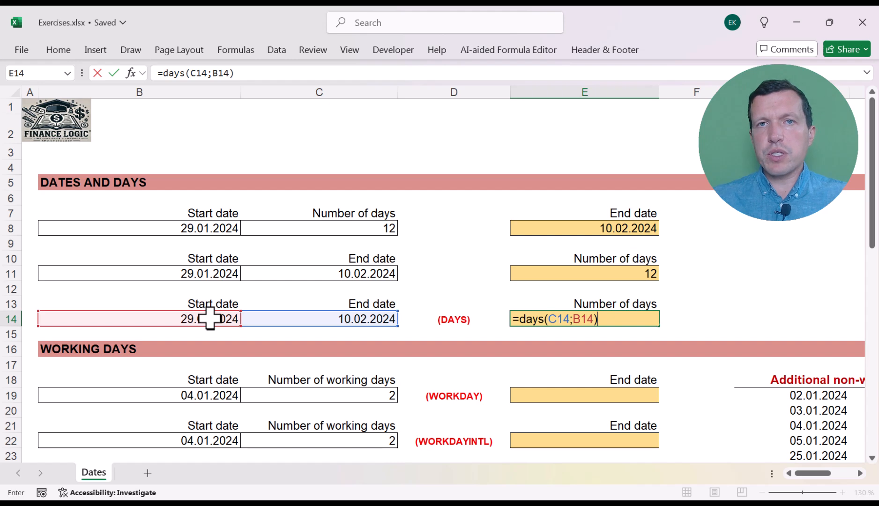
{"action": "key", "text": "Return"}
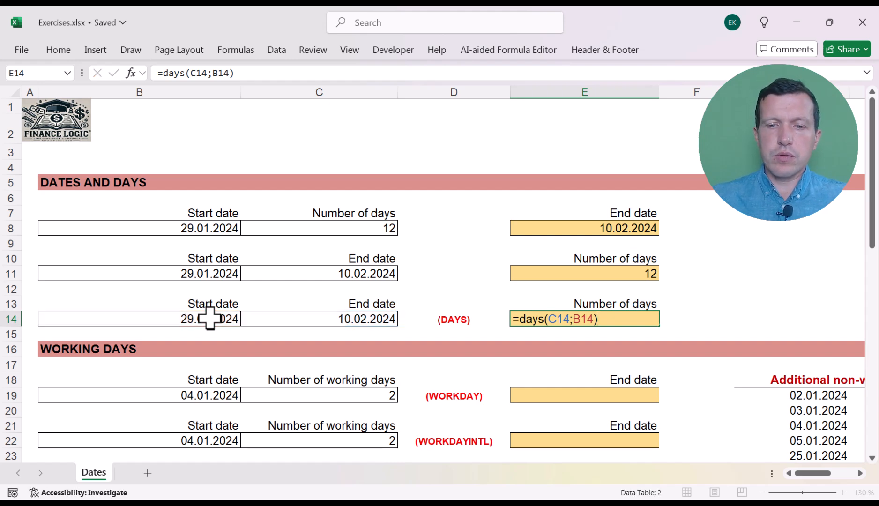
- Look over the Working Days exercises, including the WORKDAY row's start date and number of working days
{"action": "key", "text": "Down"}
{"action": "key", "text": "Down"}
{"action": "key", "text": "Down"}
{"action": "key", "text": "Down"}
{"action": "key", "text": "Down"}
{"action": "key", "text": "Down"}
{"action": "key", "text": "Down"}
{"action": "key", "text": "Down"}
{"action": "key", "text": "Down"}
{"action": "key", "text": "Down"}
{"action": "key", "text": "Down"}
{"action": "key", "text": "Down"}
{"action": "key", "text": "Down"}
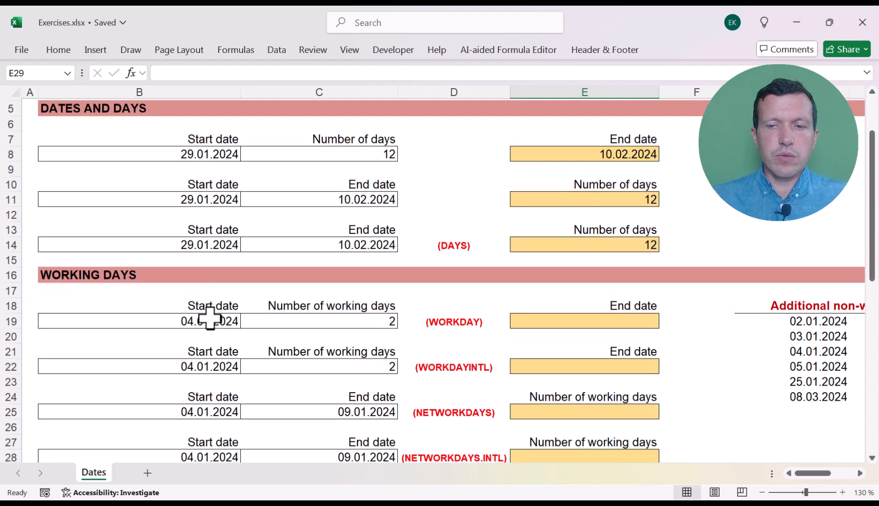
{"action": "key", "text": "Down"}
{"action": "key", "text": "Down"}
{"action": "key", "text": "Left"}
{"action": "key", "text": "Up"}
{"action": "key", "text": "Up"}
{"action": "key", "text": "Up"}
{"action": "key", "text": "Up"}
{"action": "key", "text": "Up"}
{"action": "key", "text": "Up"}
{"action": "key", "text": "Up"}
{"action": "key", "text": "Up"}
{"action": "key", "text": "Up"}
{"action": "key", "text": "Up"}
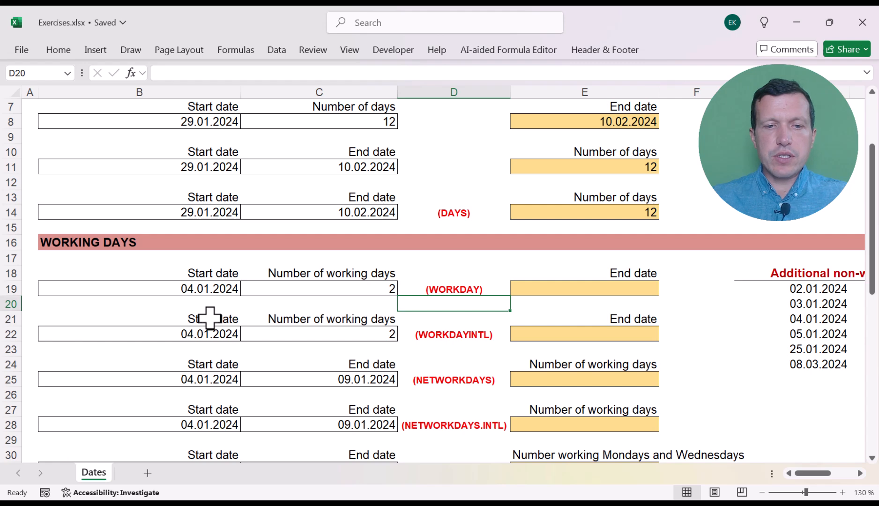
{"action": "key", "text": "Left"}
{"action": "key", "text": "Up"}
{"action": "key", "text": "Left"}
{"action": "key", "text": "Right"}
{"action": "key", "text": "Down"}
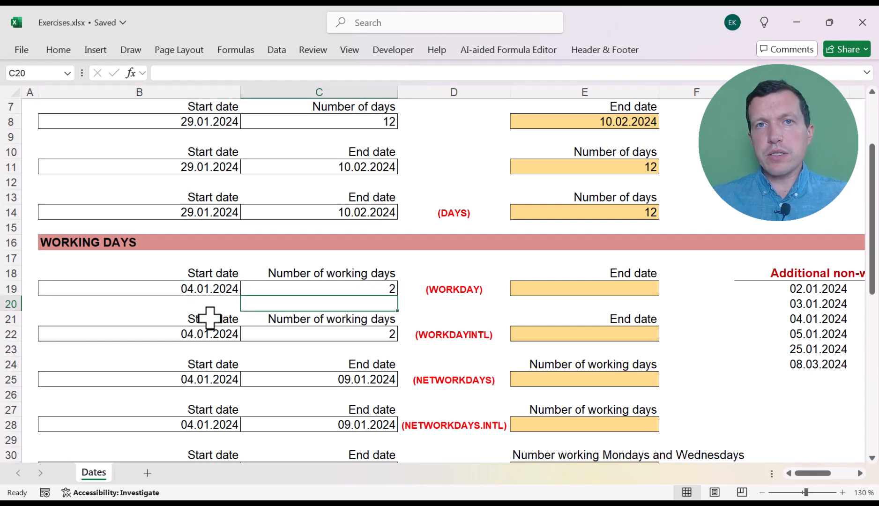
{"action": "key", "text": "Right"}
{"action": "key", "text": "Right"}
{"action": "key", "text": "Up"}
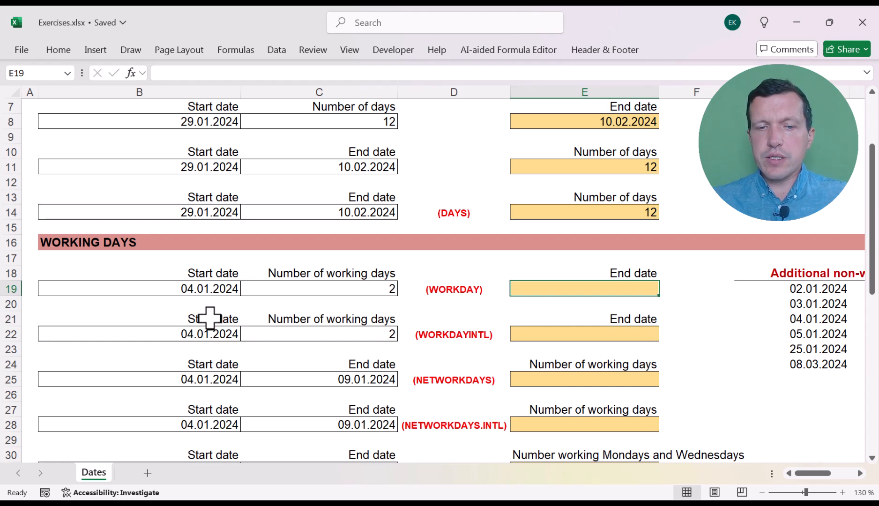
{"action": "left_click", "coordinate": [175, 293]}
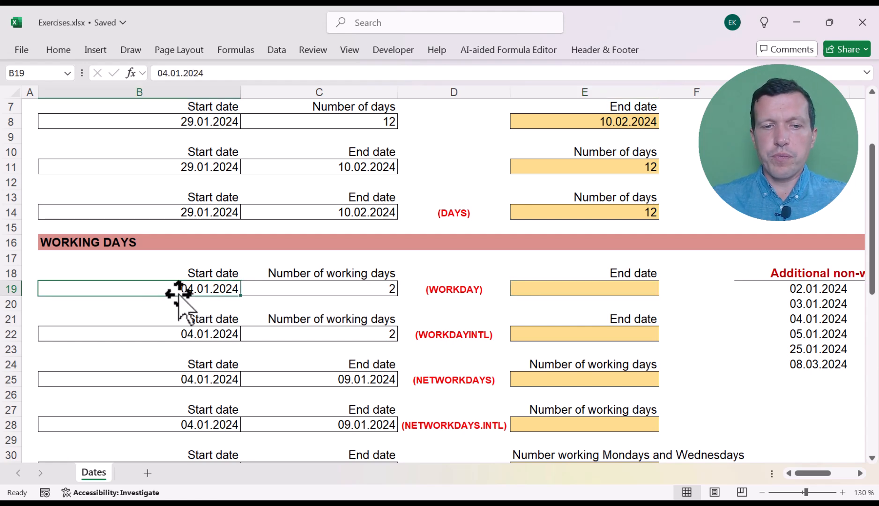
- Calculate the end date in E19 with =WORKDAY(B19;C19;G19:G24), using the list of additional non-working days as holidays
{"action": "left_click", "coordinate": [568, 290]}
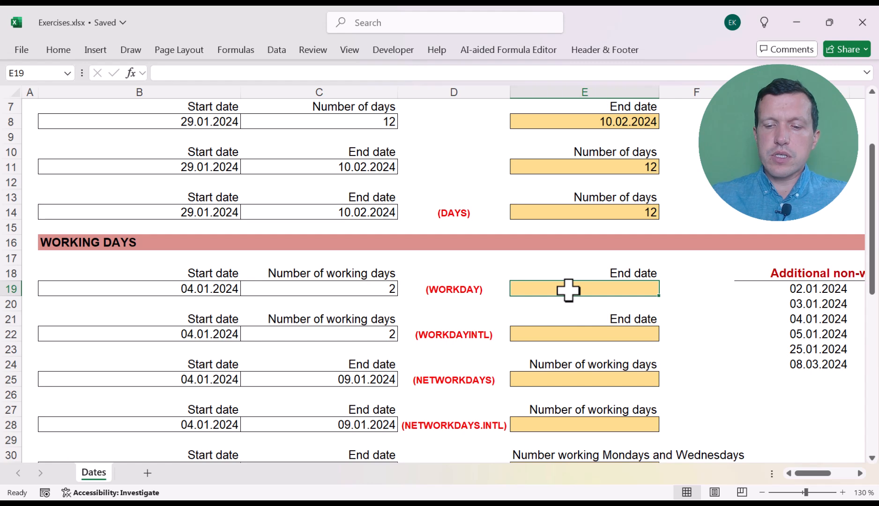
{"action": "type", "text": "="}
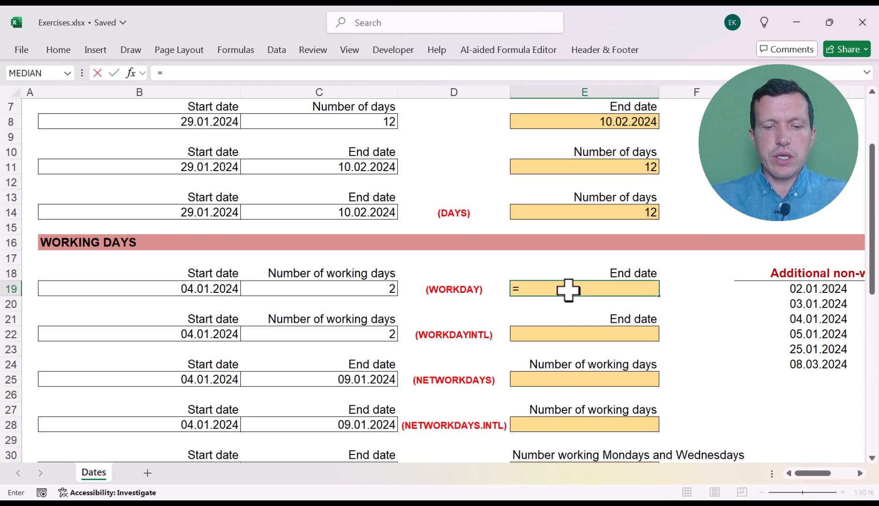
{"action": "type", "text": "wo"}
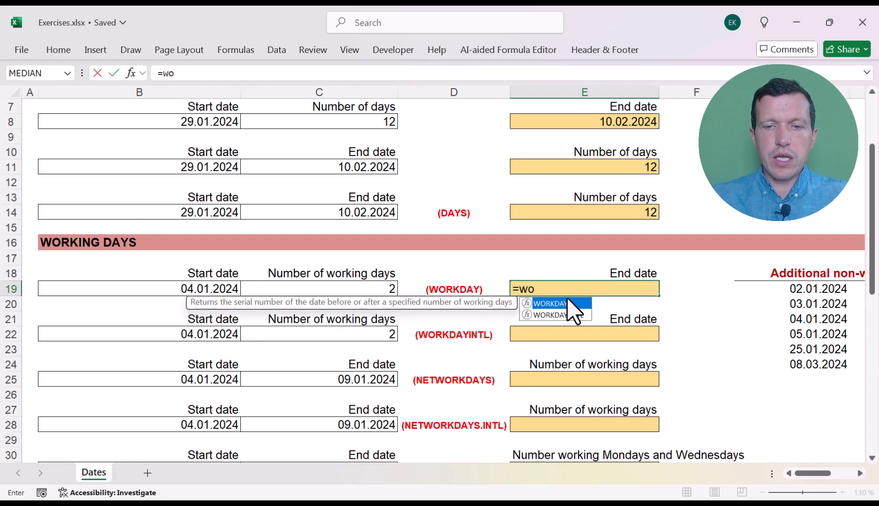
{"action": "double_click", "coordinate": [568, 302]}
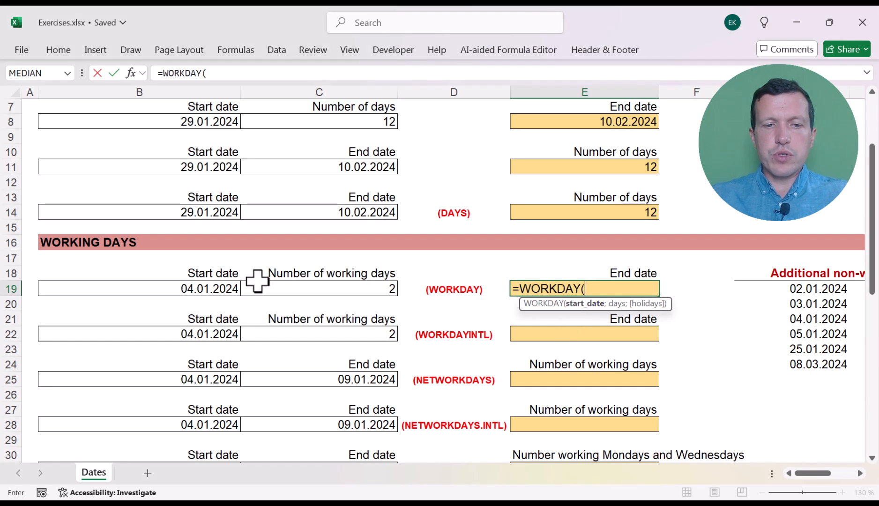
{"action": "left_click", "coordinate": [223, 287]}
{"action": "type", "text": ";"}
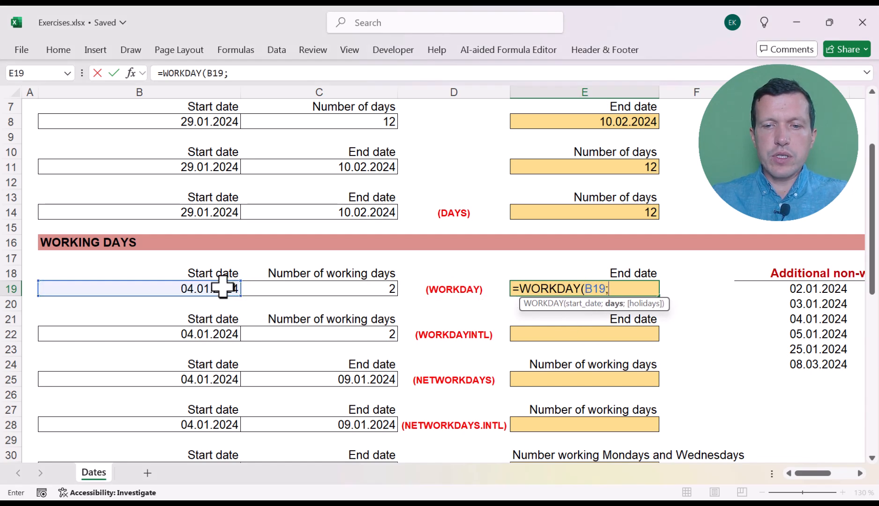
{"action": "left_click", "coordinate": [321, 286]}
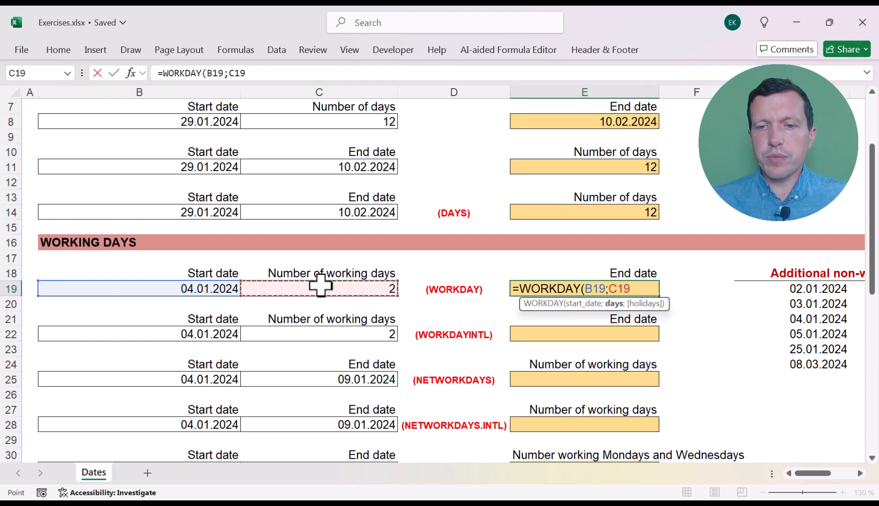
{"action": "type", "text": ";"}
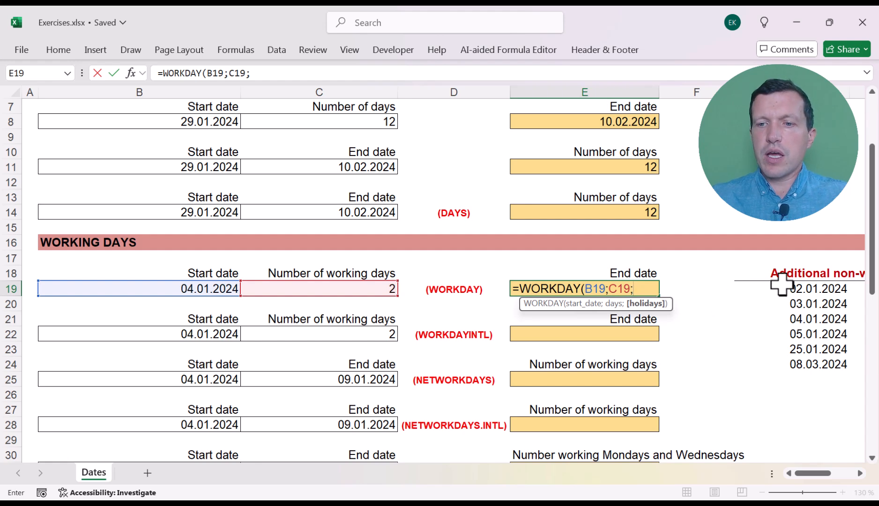
{"action": "left_click_drag", "start_coordinate": [792, 284], "coordinate": [796, 366]}
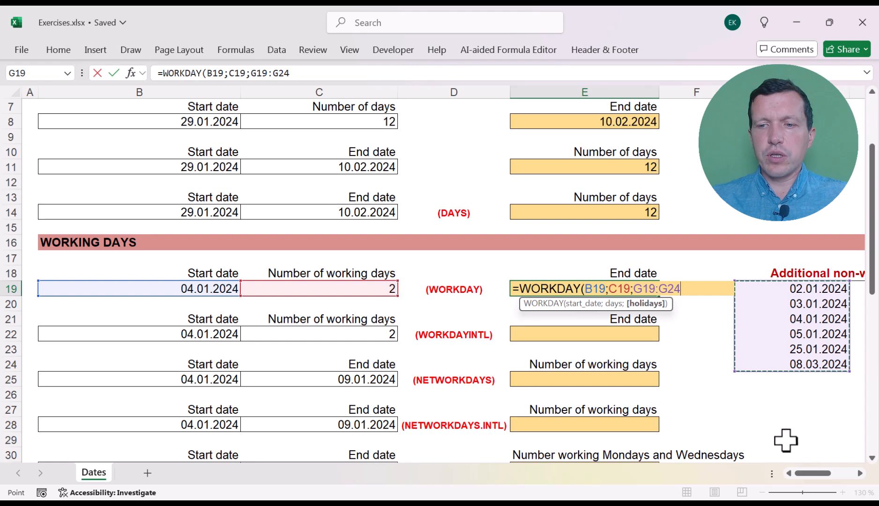
{"action": "left_click_drag", "start_coordinate": [810, 473], "coordinate": [824, 473]}
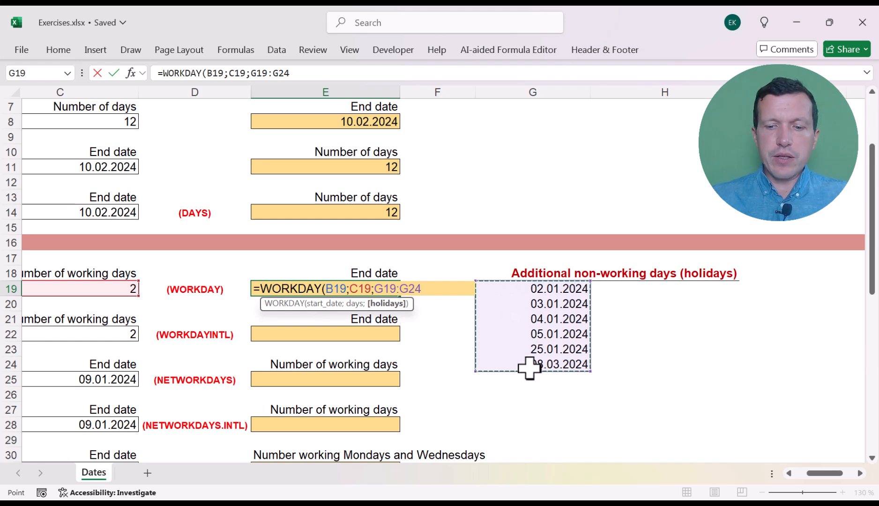
{"action": "type", "text": ")"}
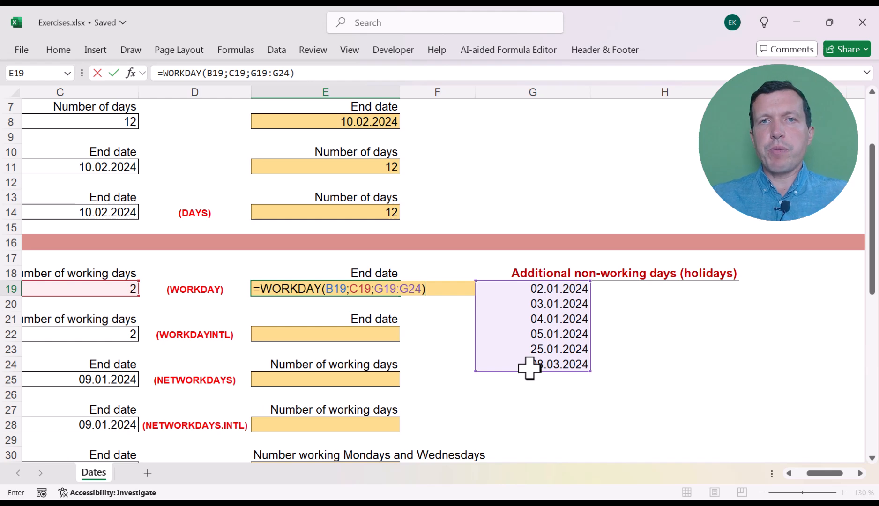
{"action": "key", "text": "Return"}
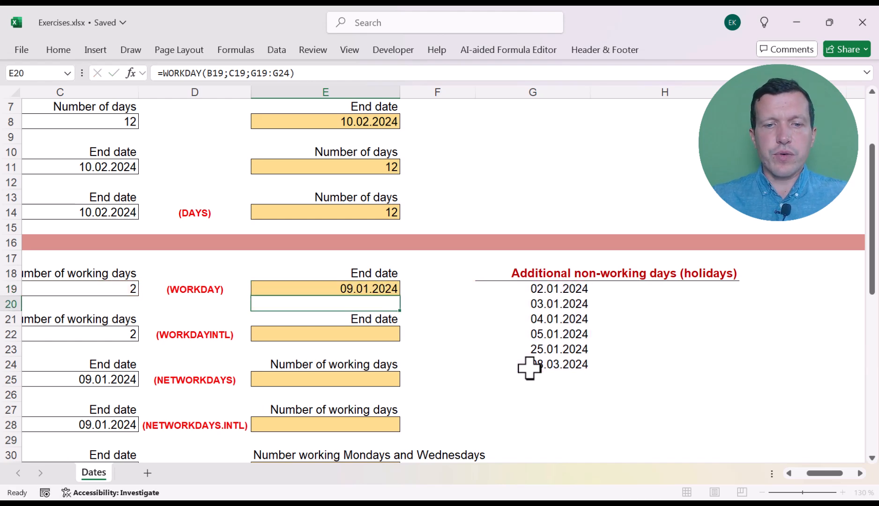
- Return to the WORKDAY row's start date in B19 to review the formula's inputs
{"action": "key", "text": "Left"}
{"action": "key", "text": "Left"}
{"action": "key", "text": "Left"}
{"action": "key", "text": "Left"}
{"action": "key", "text": "Up"}
{"action": "key", "text": "Right"}
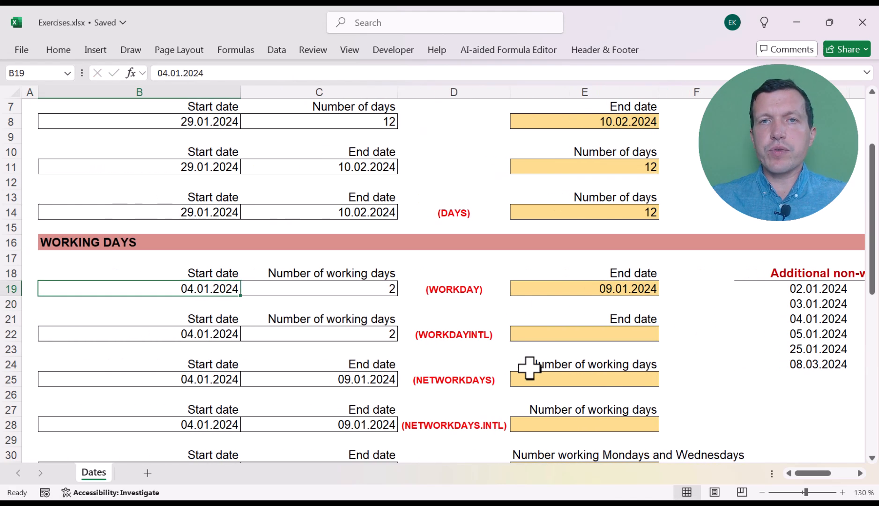
- Review the WORKDAY formula in E19 and the empty end date cell of the WORKDAY.INTL exercise
{"action": "left_click", "coordinate": [581, 287]}
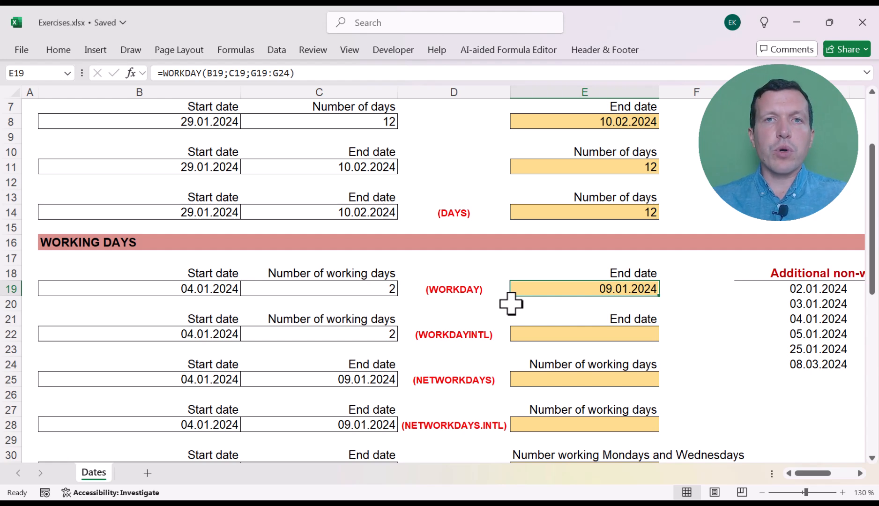
{"action": "left_click", "coordinate": [525, 332]}
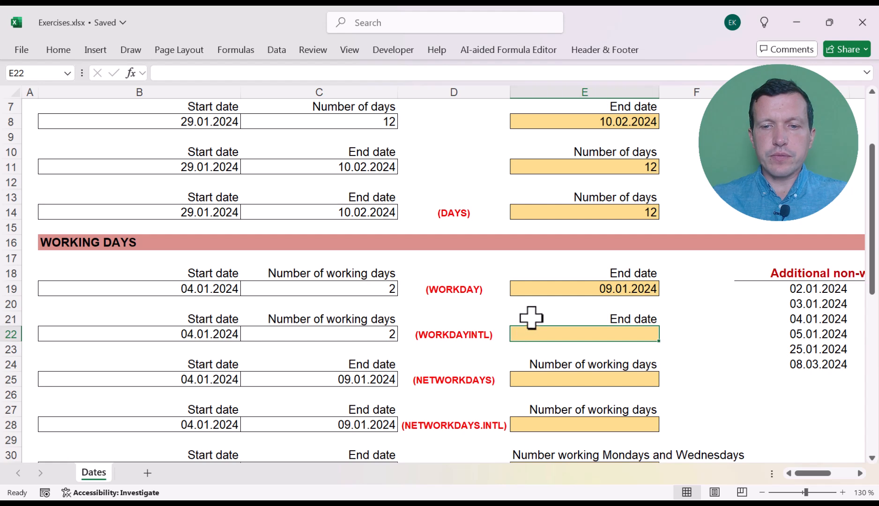
{"action": "left_click", "coordinate": [535, 314]}
{"action": "key", "text": "Up"}
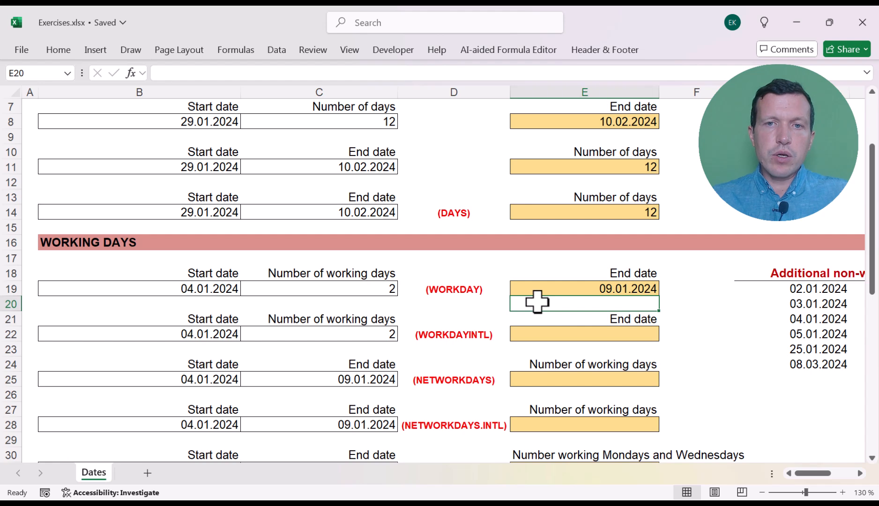
- Start a WORKDAY.INTL formula in E22 with B22 as the start date and C22 as the number of days
{"action": "left_click", "coordinate": [543, 333]}
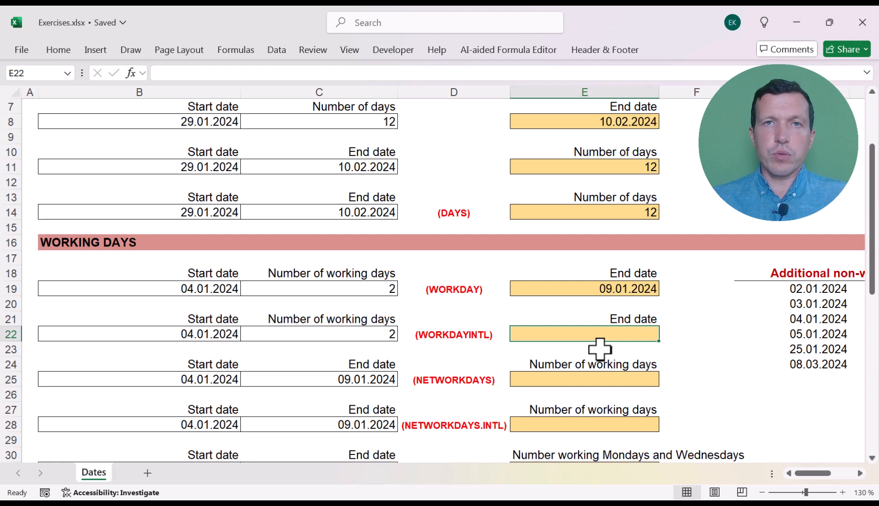
{"action": "type", "text": "="}
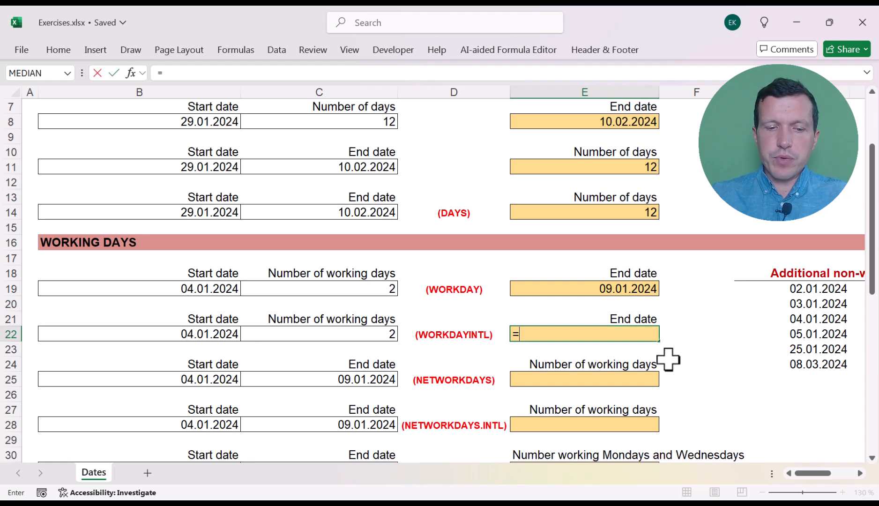
{"action": "type", "text": "wo"}
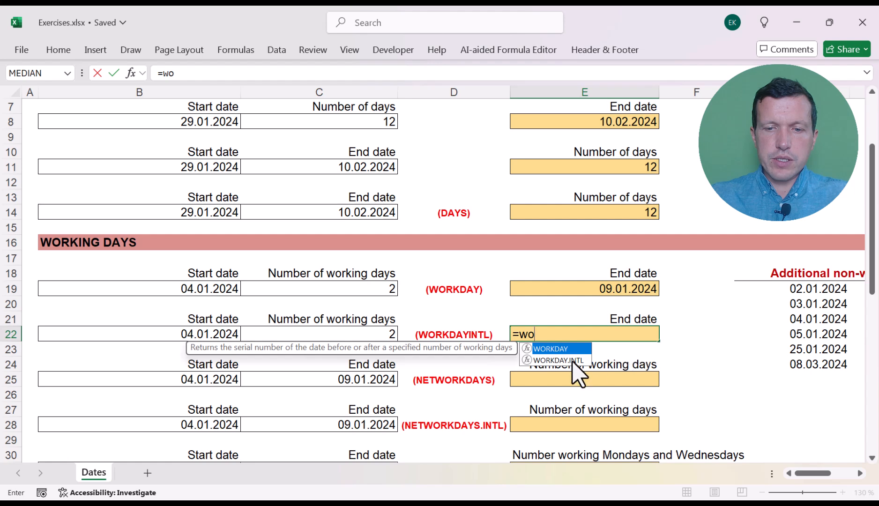
{"action": "left_click", "coordinate": [570, 361]}
{"action": "double_click", "coordinate": [570, 362]}
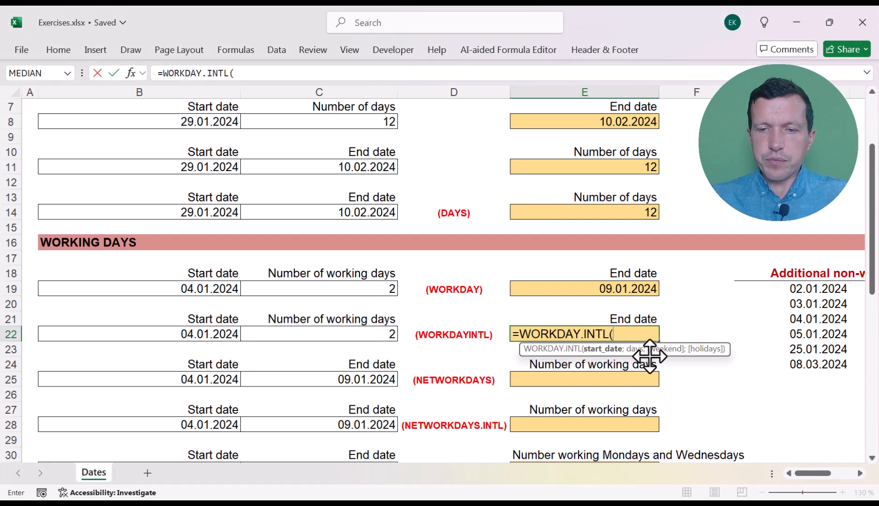
{"action": "left_click", "coordinate": [205, 334]}
{"action": "type", "text": ";"}
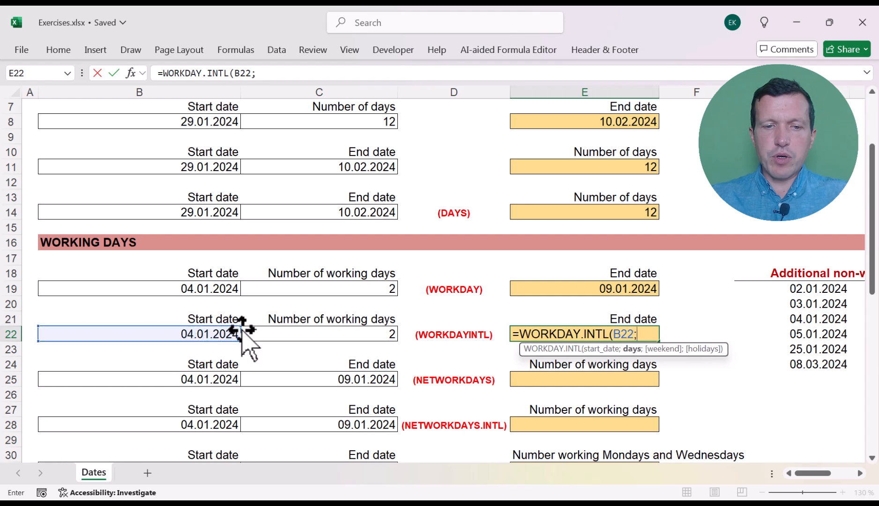
{"action": "left_click", "coordinate": [313, 335]}
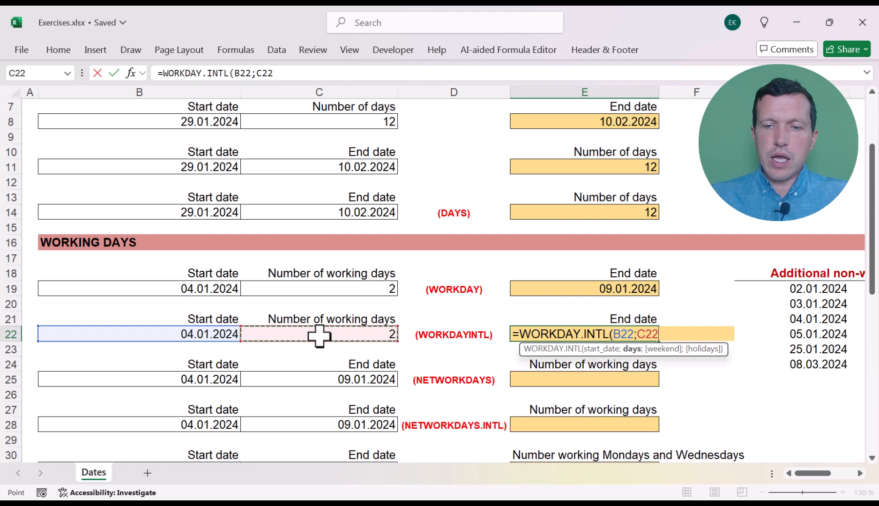
{"action": "type", "text": ";"}
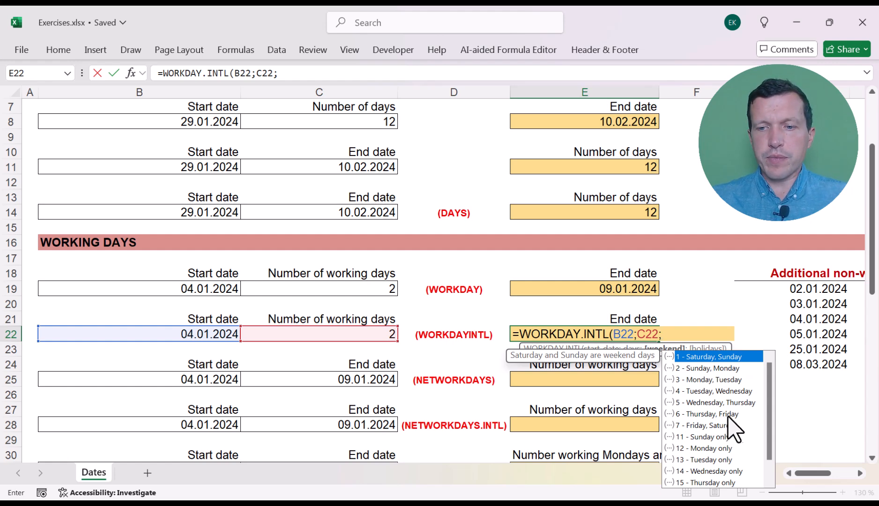
- Complete the E22 formula with weekend option 1 (Saturday, Sunday) and the additional non-working days G19:G24 as holidays
{"action": "left_click_drag", "start_coordinate": [768, 388], "coordinate": [770, 405]}
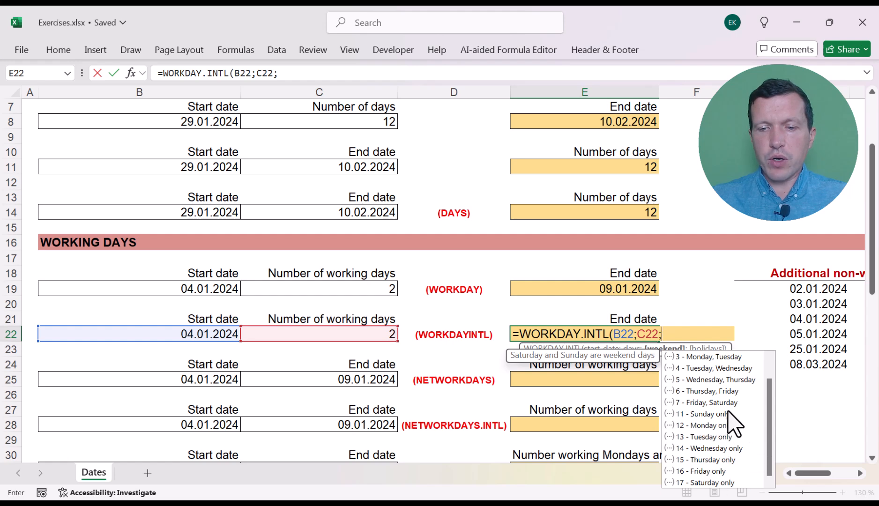
{"action": "left_click_drag", "start_coordinate": [770, 429], "coordinate": [770, 397]}
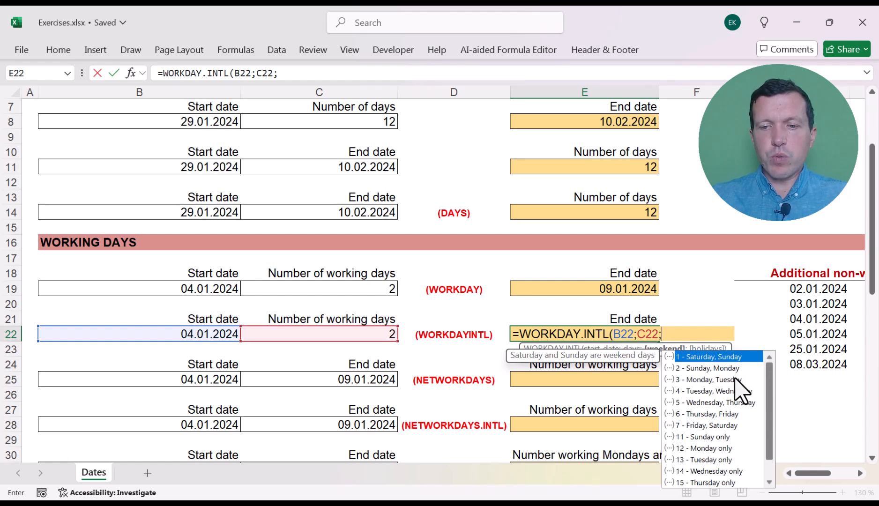
{"action": "double_click", "coordinate": [695, 356]}
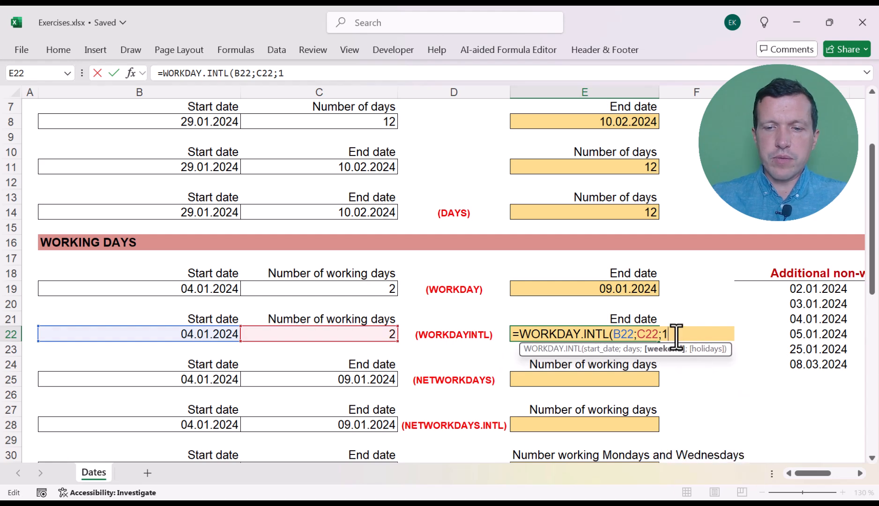
{"action": "type", "text": ";"}
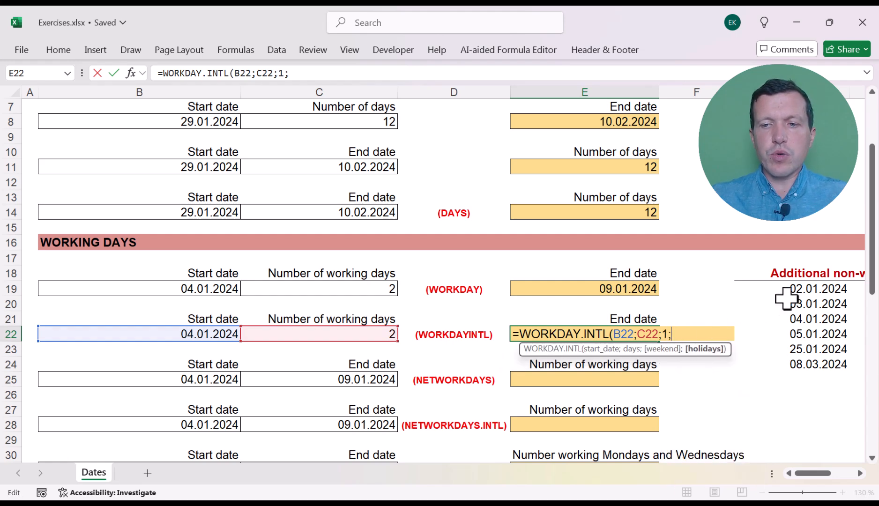
{"action": "left_click_drag", "start_coordinate": [798, 289], "coordinate": [799, 364]}
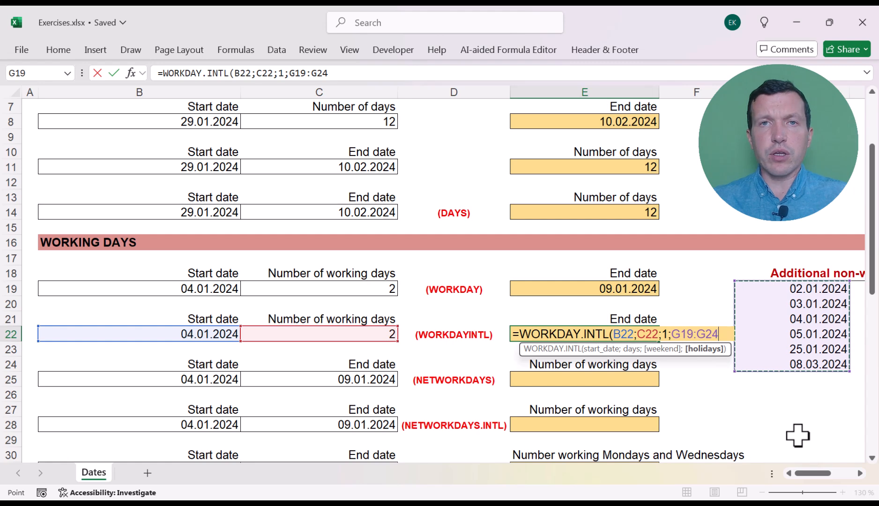
{"action": "type", "text": ")"}
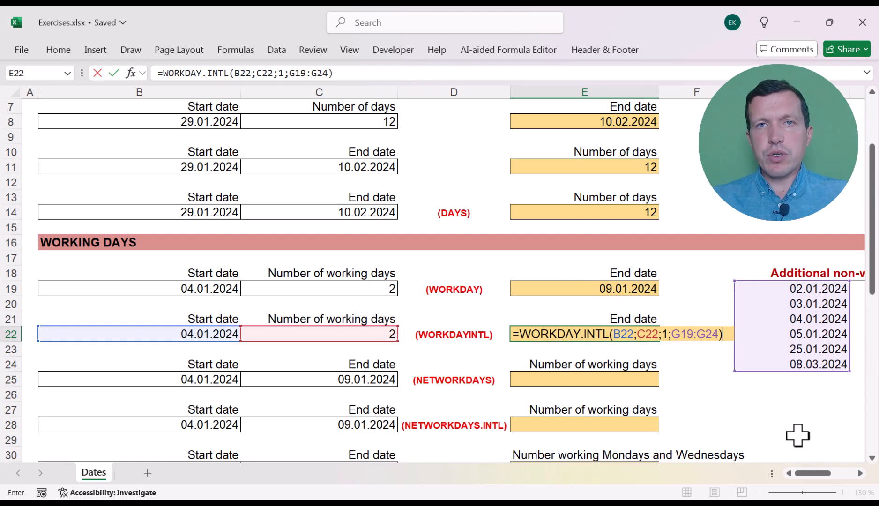
{"action": "key", "text": "Return"}
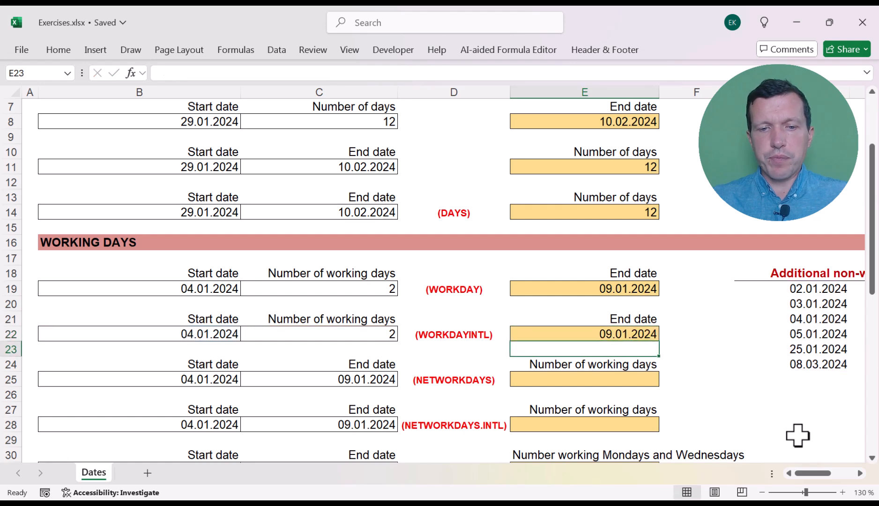
- Calculate the number of working days in E25 with =NETWORKDAYS(B25;C25;G19:G24), using the additional non-working days as holidays
{"action": "key", "text": "Left"}
{"action": "key", "text": "Down"}
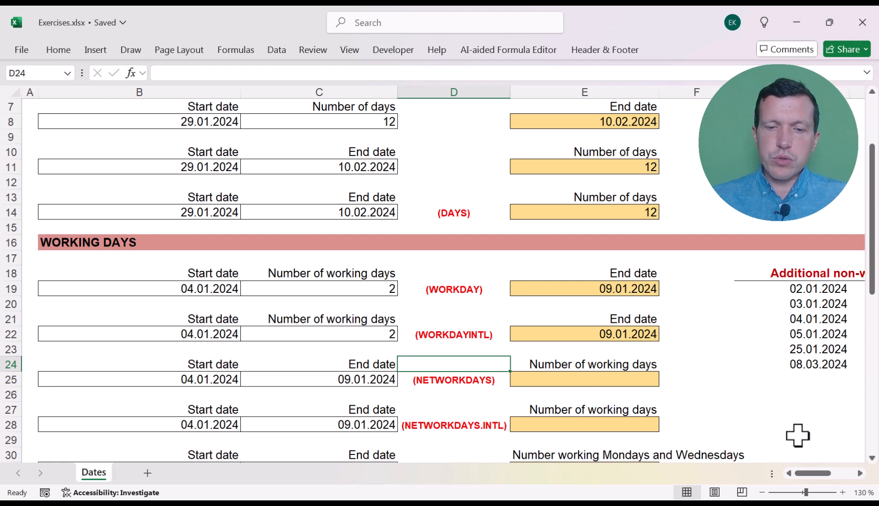
{"action": "key", "text": "Right"}
{"action": "key", "text": "Down"}
{"action": "type", "text": "=ne"}
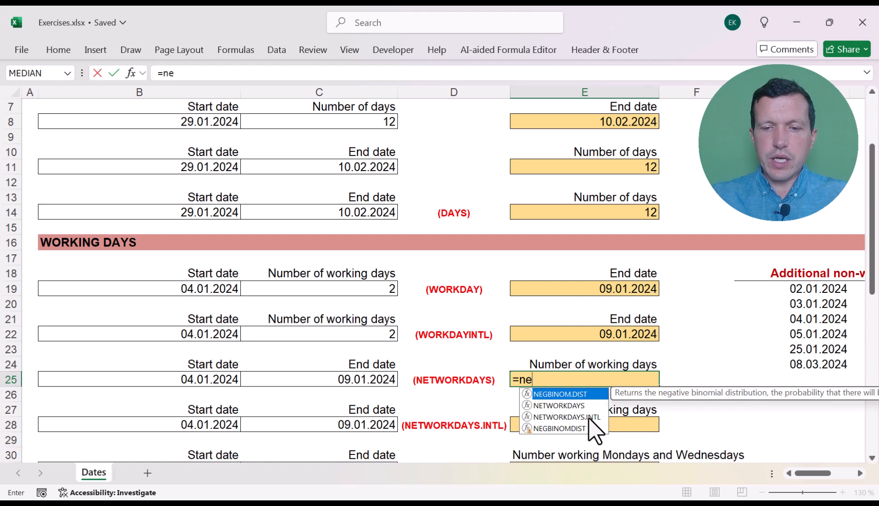
{"action": "double_click", "coordinate": [581, 406]}
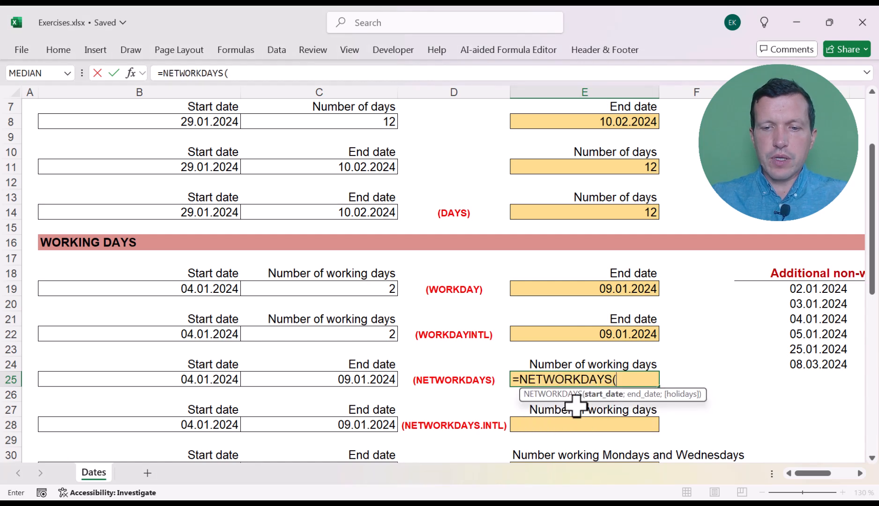
{"action": "left_click", "coordinate": [225, 379]}
{"action": "type", "text": ";"}
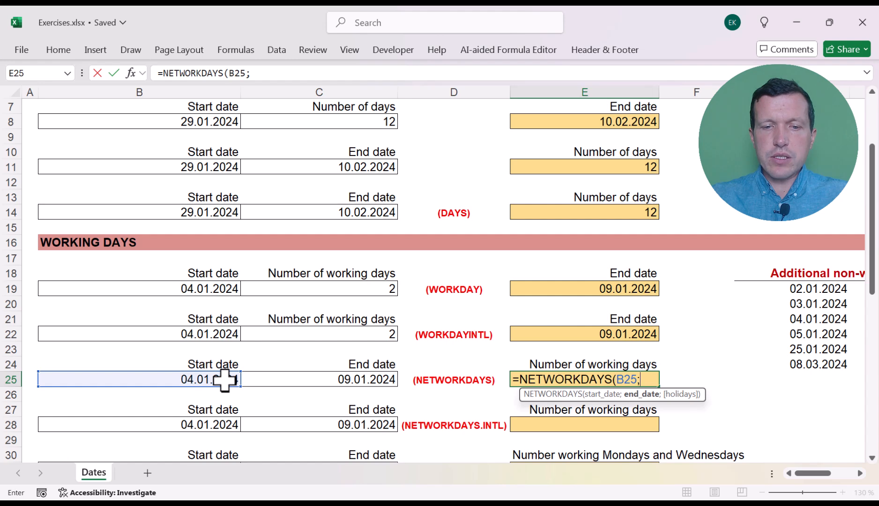
{"action": "left_click", "coordinate": [287, 379]}
{"action": "type", "text": ";"}
{"action": "left_click_drag", "start_coordinate": [785, 288], "coordinate": [788, 365]}
{"action": "type", "text": ")"}
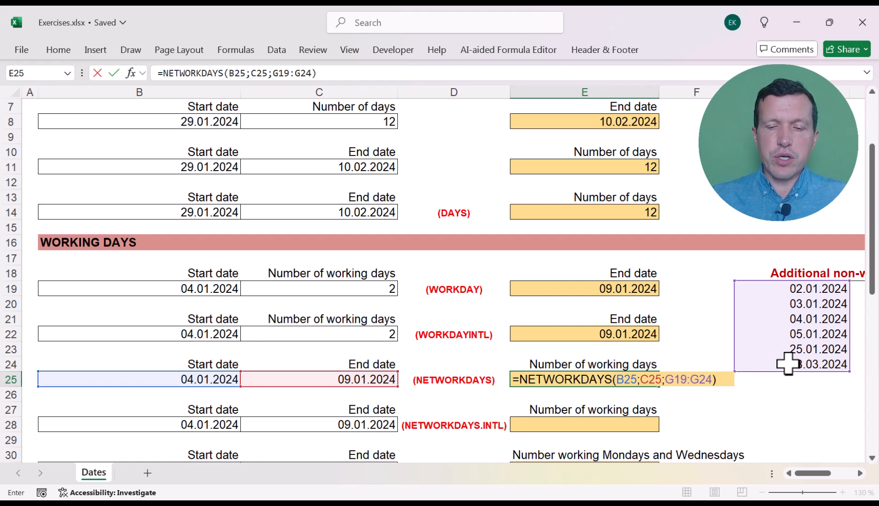
{"action": "key", "text": "Return"}
{"action": "key", "text": "Up"}
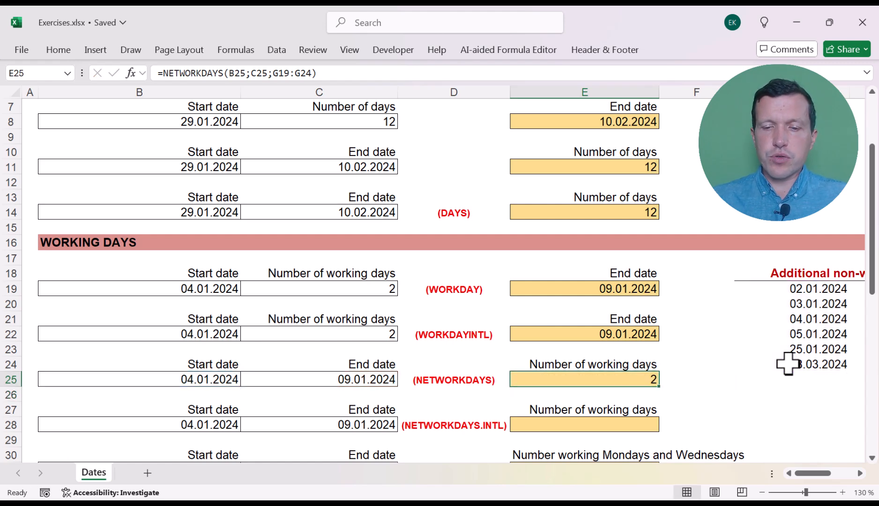
- Start a NETWORKDAYS.INTL formula in E28 with B28 as the start date and C28 as the end date
{"action": "key", "text": "Down"}
{"action": "key", "text": "Down"}
{"action": "key", "text": "Down"}
{"action": "key", "text": "Down"}
{"action": "key", "text": "Down"}
{"action": "key", "text": "Up"}
{"action": "key", "text": "Up"}
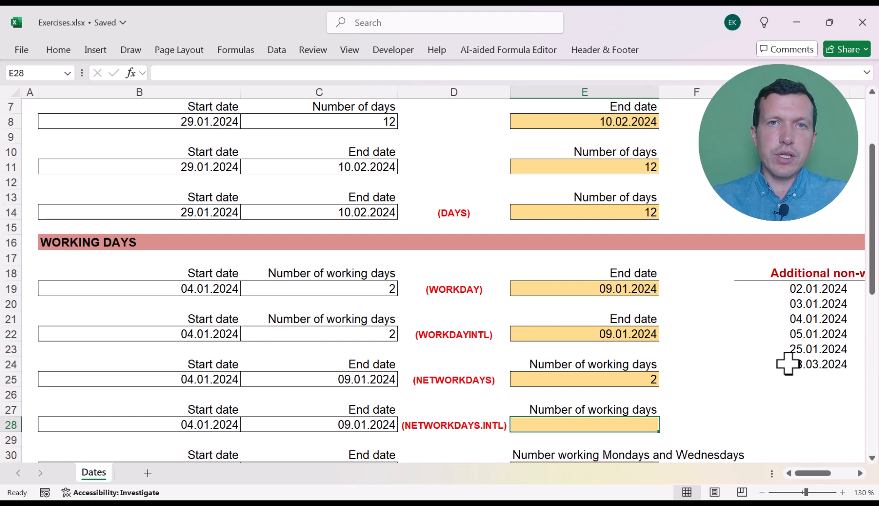
{"action": "type", "text": "=net"}
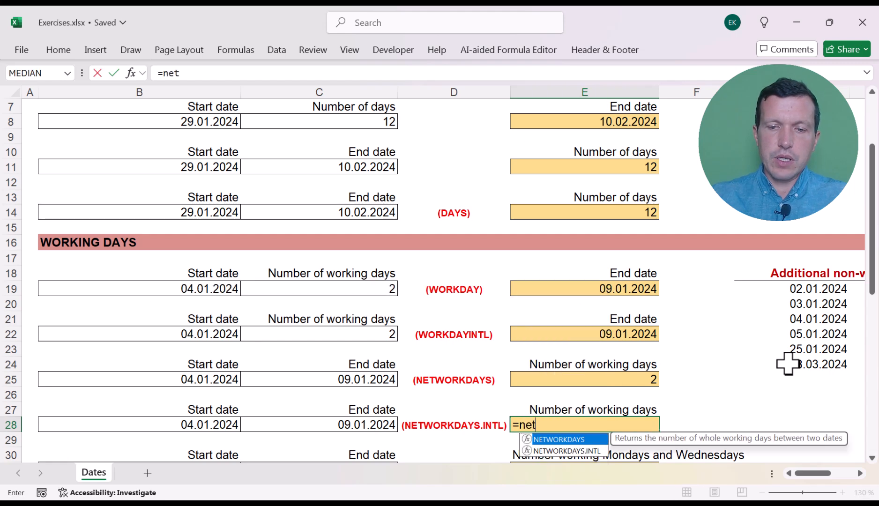
{"action": "double_click", "coordinate": [568, 450]}
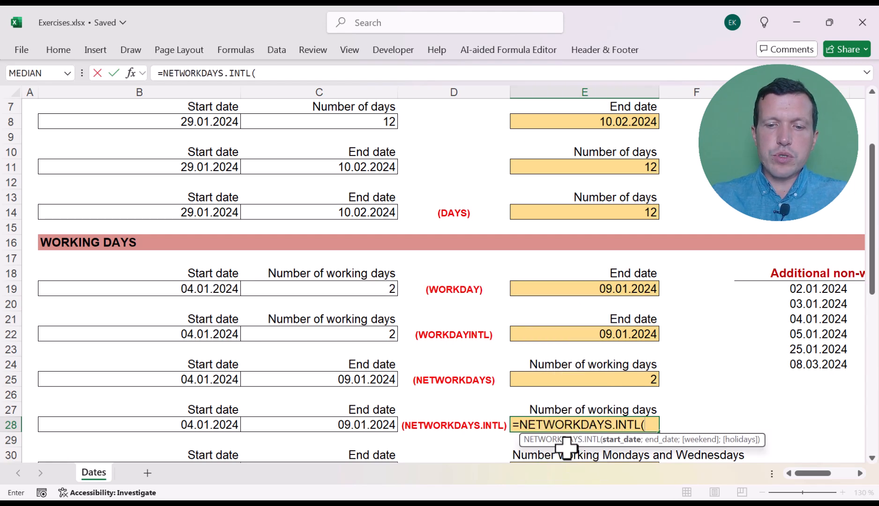
{"action": "left_click", "coordinate": [209, 424]}
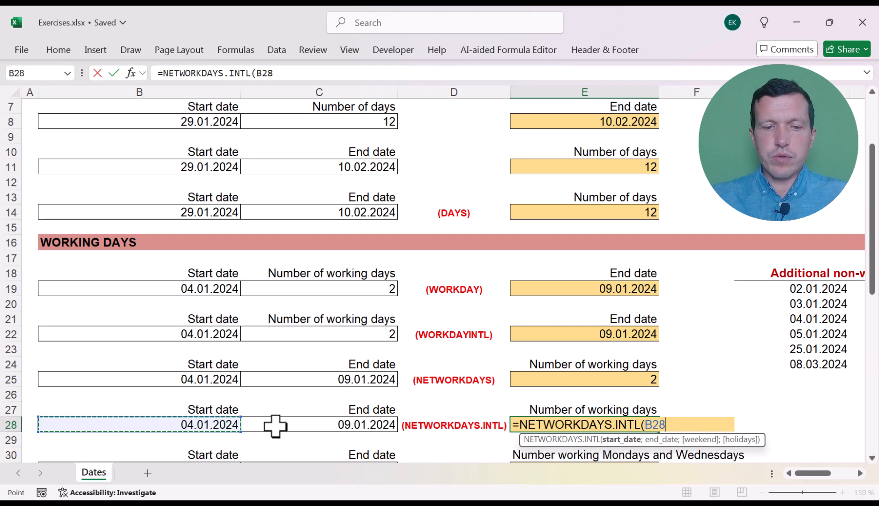
{"action": "type", "text": ";"}
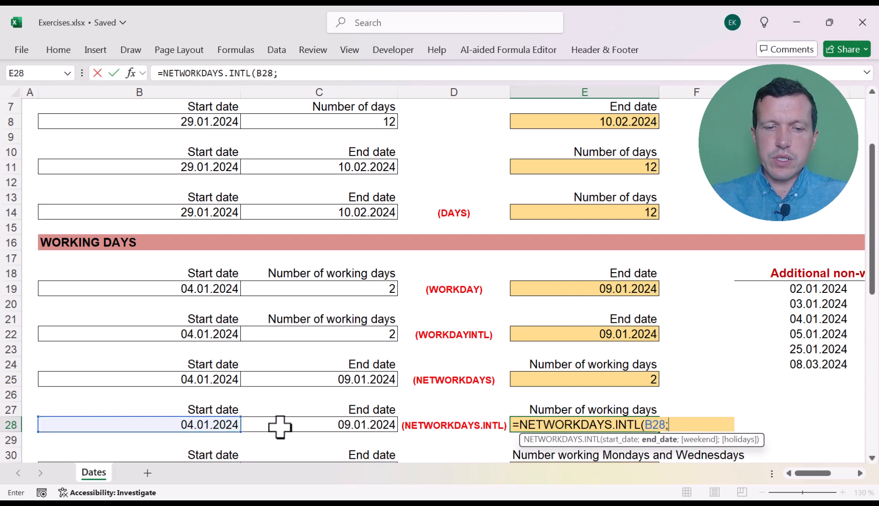
{"action": "left_click", "coordinate": [281, 426]}
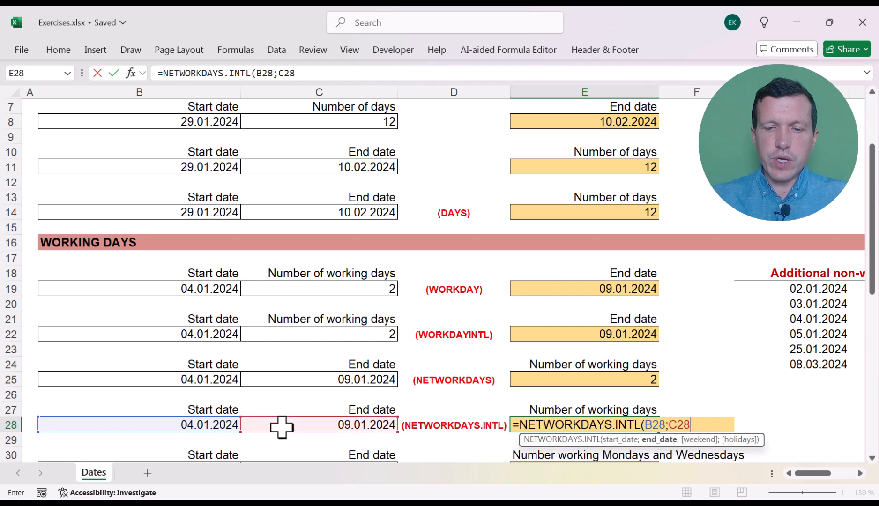
{"action": "type", "text": ";"}
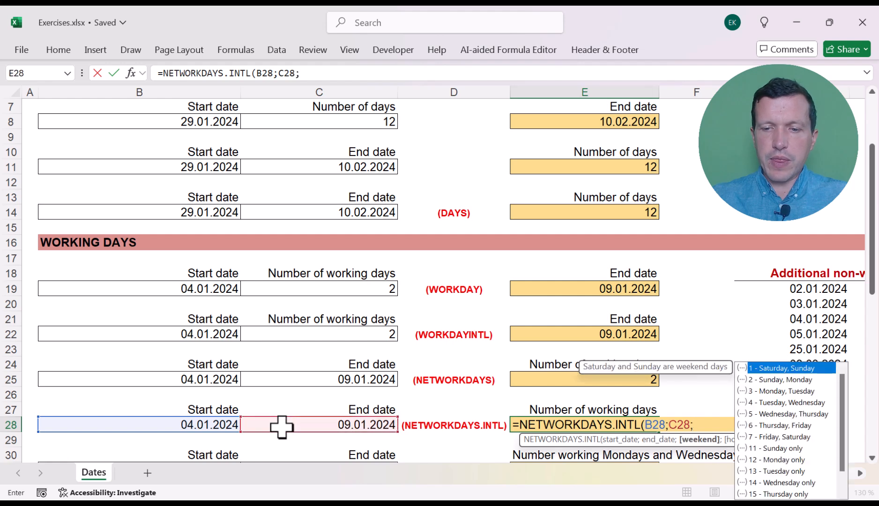
- Complete the E28 formula with weekend option 1 (Saturday, Sunday) and the non-working days G19:G24 as holidays
{"action": "double_click", "coordinate": [772, 367]}
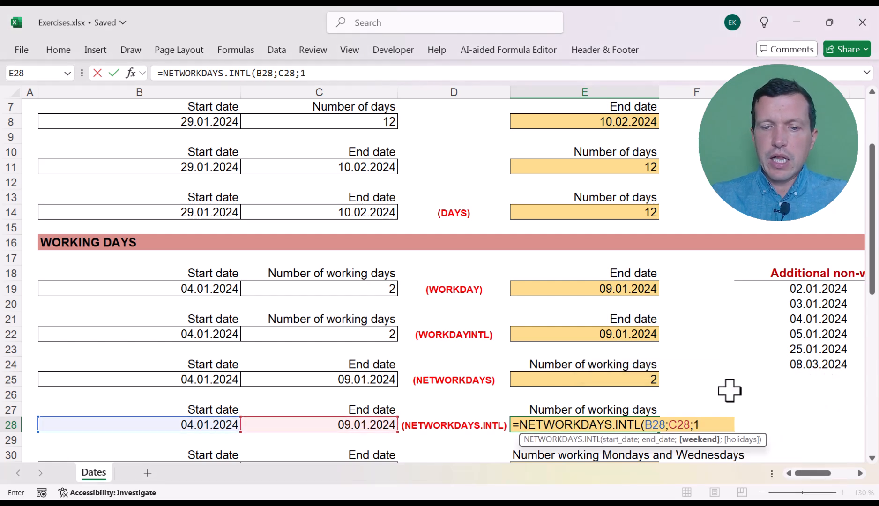
{"action": "type", "text": ";"}
{"action": "left_click_drag", "start_coordinate": [793, 295], "coordinate": [800, 363]}
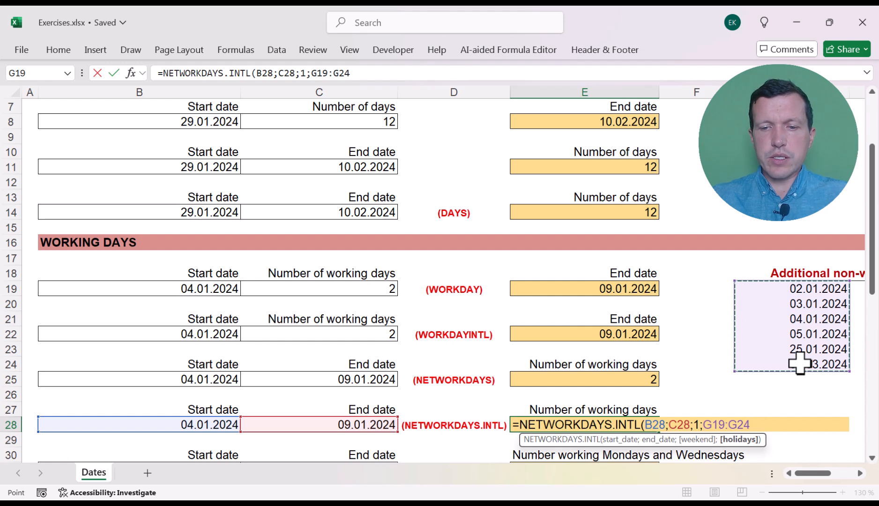
{"action": "type", "text": ")"}
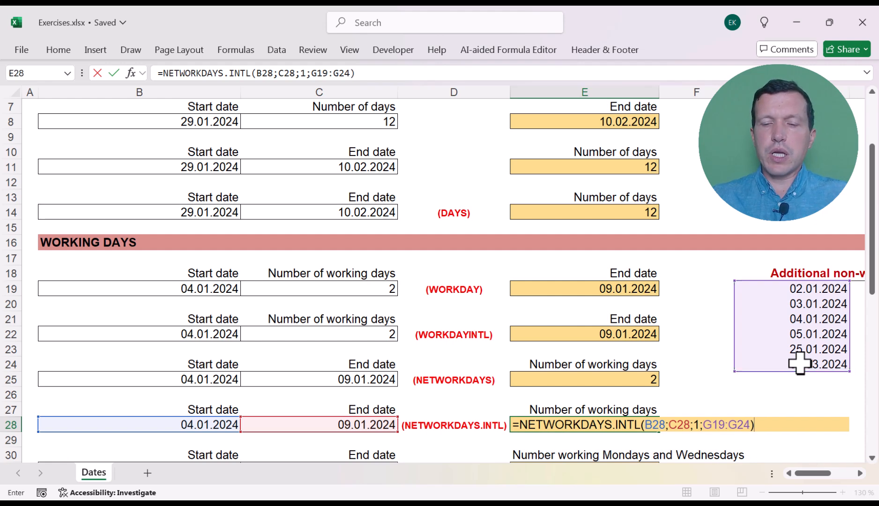
{"action": "key", "text": "Return"}
- Confirm the E28 formula and review the start and end dates of the Mondays and Wednesdays exercise in row 31
{"action": "key", "text": "Down"}
{"action": "scroll", "coordinate": [800, 363], "scroll_direction": "down", "scroll_amount": 2}
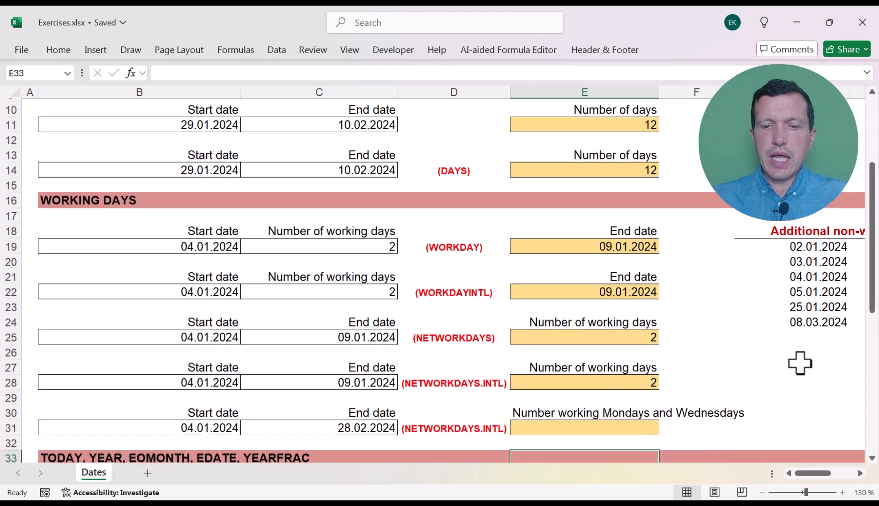
{"action": "key", "text": "Down"}
{"action": "key", "text": "Down"}
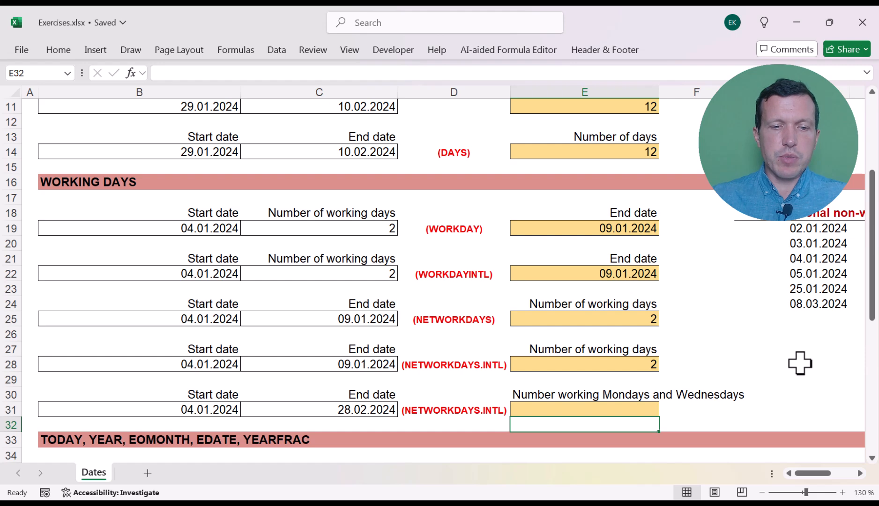
{"action": "key", "text": "Left"}
{"action": "key", "text": "Left"}
{"action": "key", "text": "Left"}
{"action": "key", "text": "Up"}
{"action": "key", "text": "Right"}
{"action": "key", "text": "Right"}
{"action": "key", "text": "Left"}
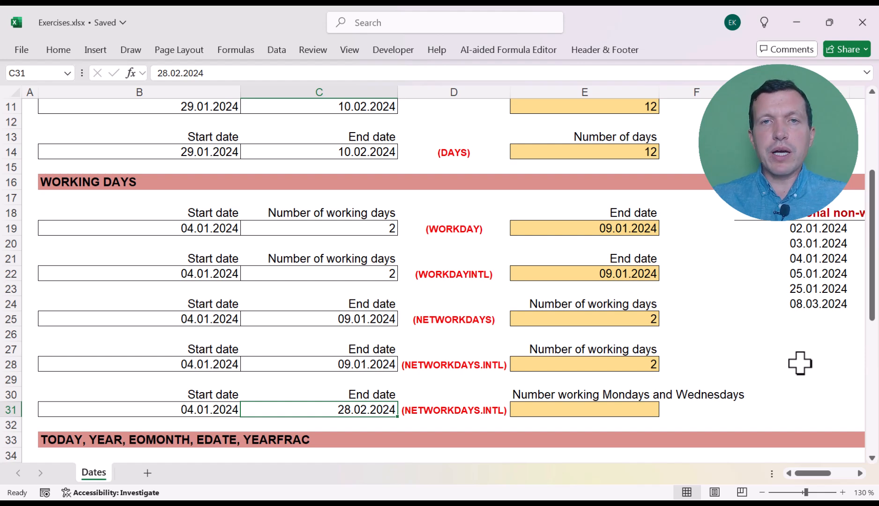
- Start a NETWORKDAYS.INTL formula in E31 with B31 as the start date and C31 as the end date
{"action": "key", "text": "Right"}
{"action": "key", "text": "Right"}
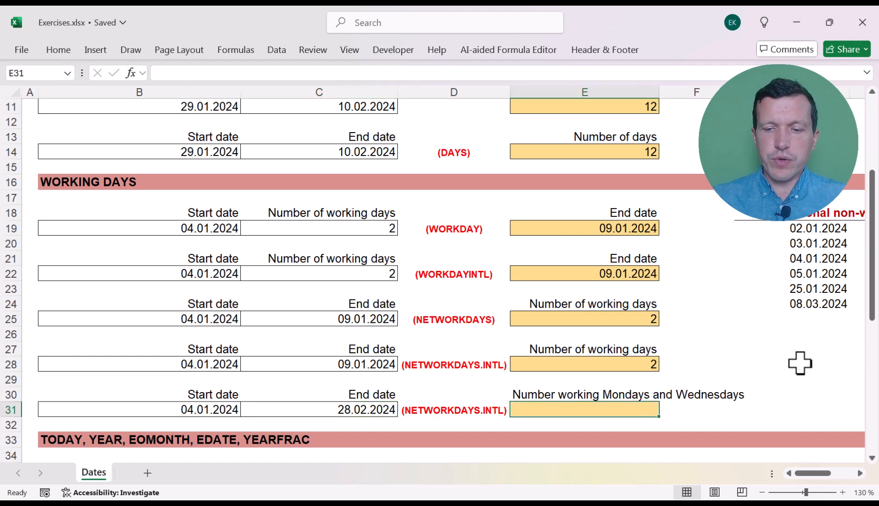
{"action": "type", "text": "=net"}
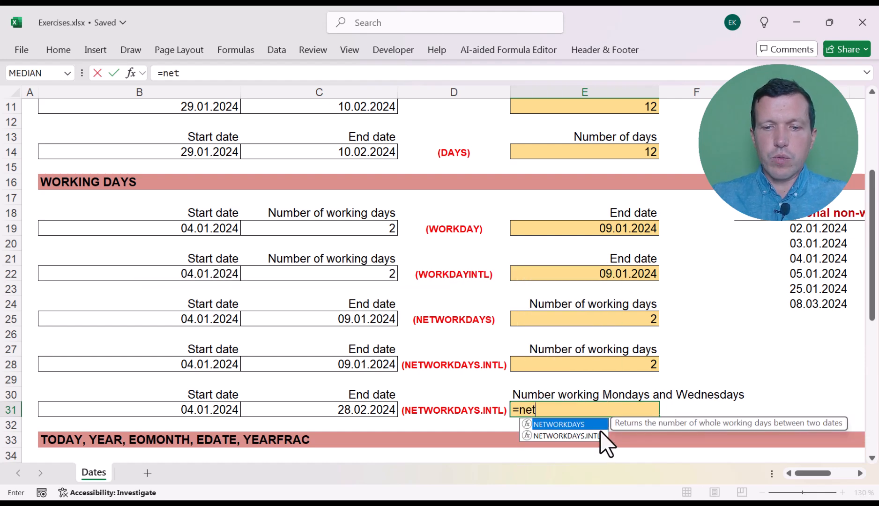
{"action": "double_click", "coordinate": [583, 435]}
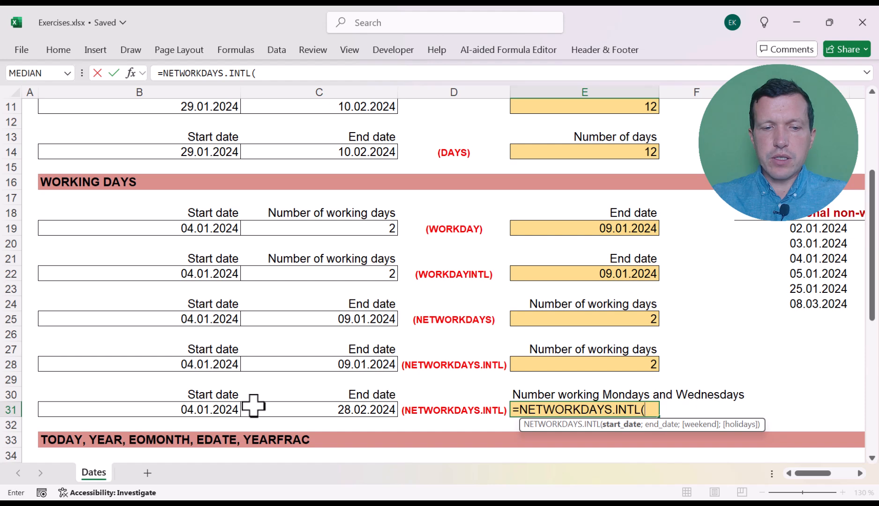
{"action": "left_click", "coordinate": [218, 408]}
{"action": "type", "text": ";"}
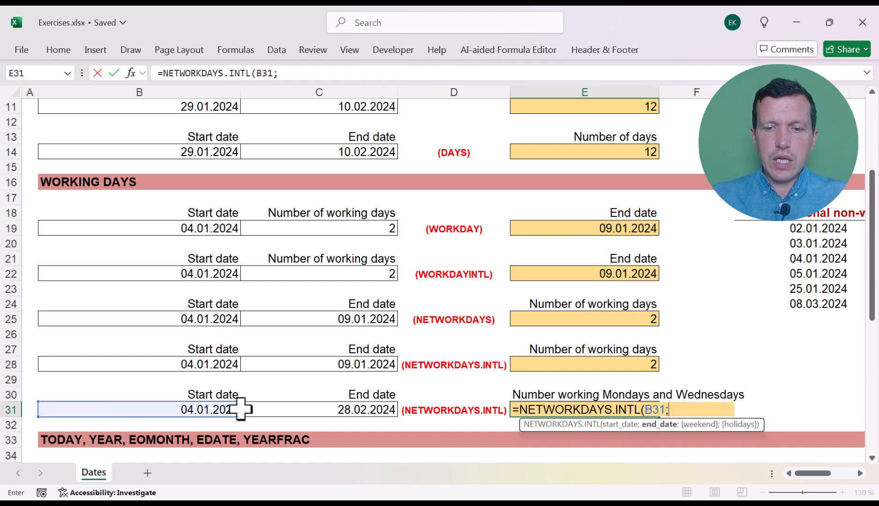
{"action": "left_click", "coordinate": [287, 409]}
{"action": "type", "text": ";"}
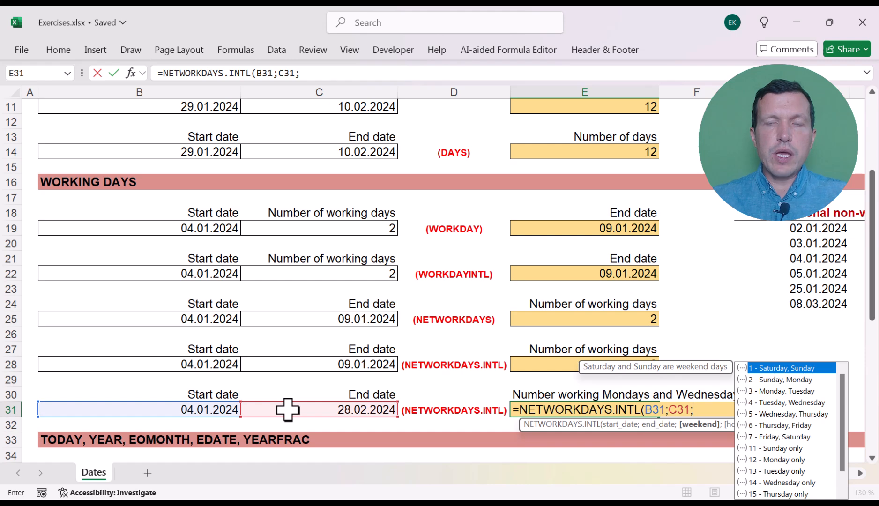
{"action": "type", "text": "'"}
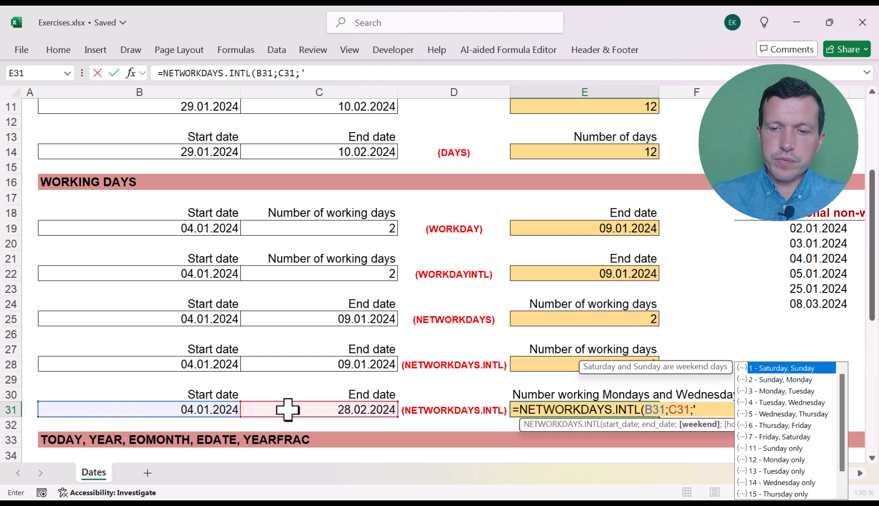
{"action": "key", "text": "Return"}
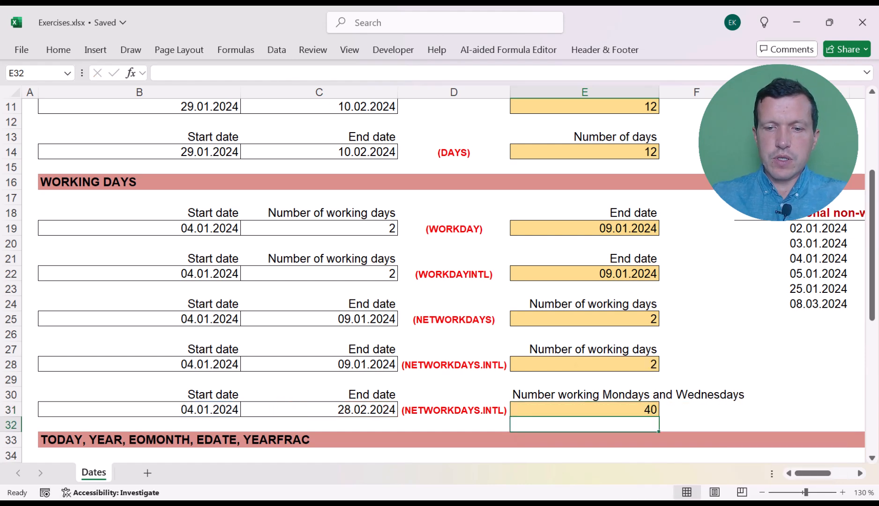
{"action": "left_click", "coordinate": [531, 410]}
{"action": "double_click", "coordinate": [532, 410]}
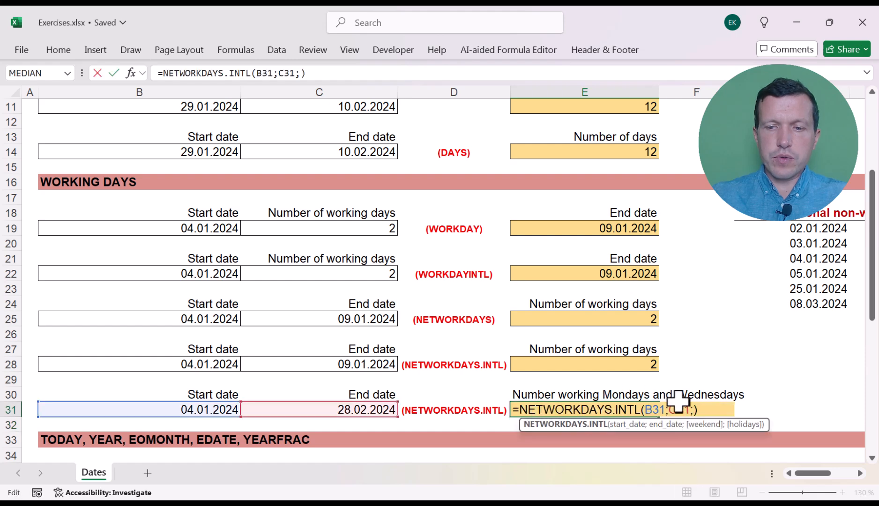
{"action": "left_click", "coordinate": [692, 415]}
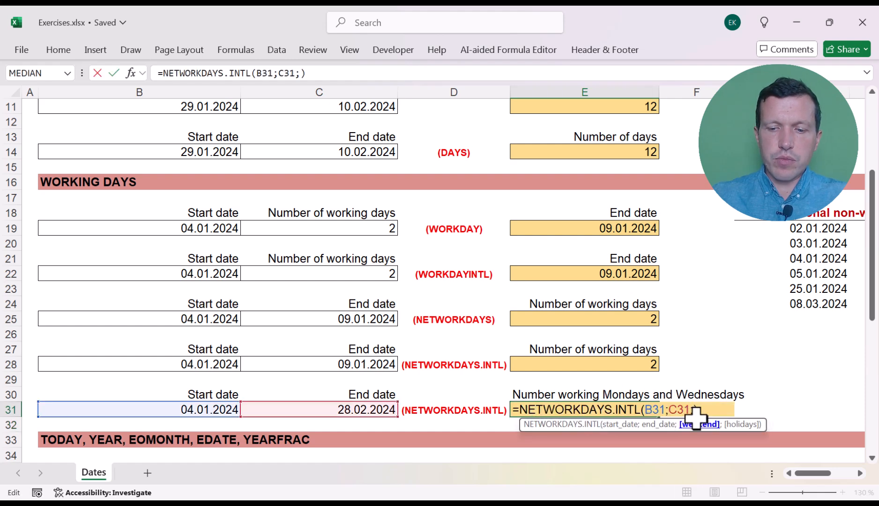
- Enter the text "0101111" as the weekend argument in E31, so that only Mondays and Wednesdays count as working days
{"action": "type", "text": "\""}
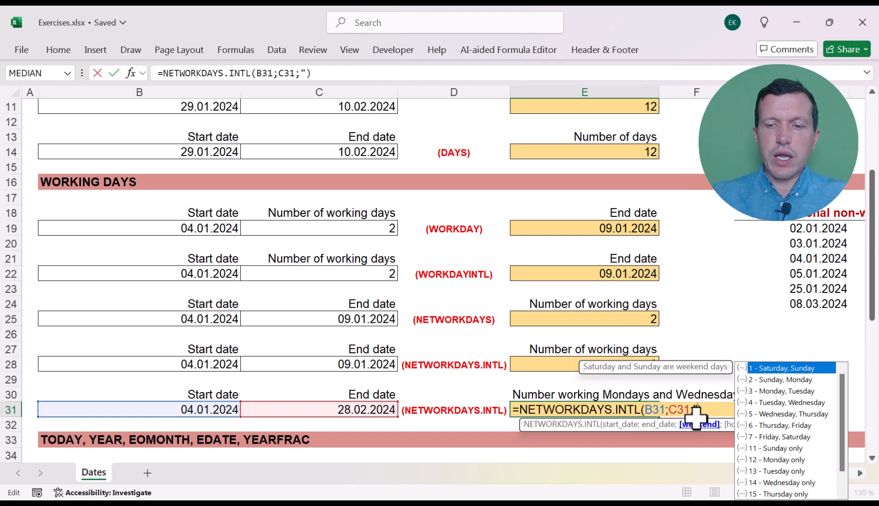
{"action": "type", "text": "0"}
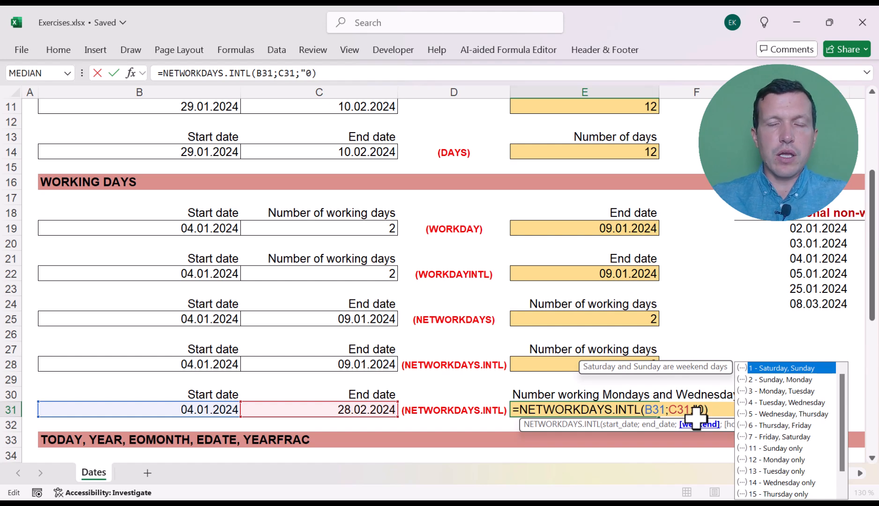
{"action": "type", "text": "1"}
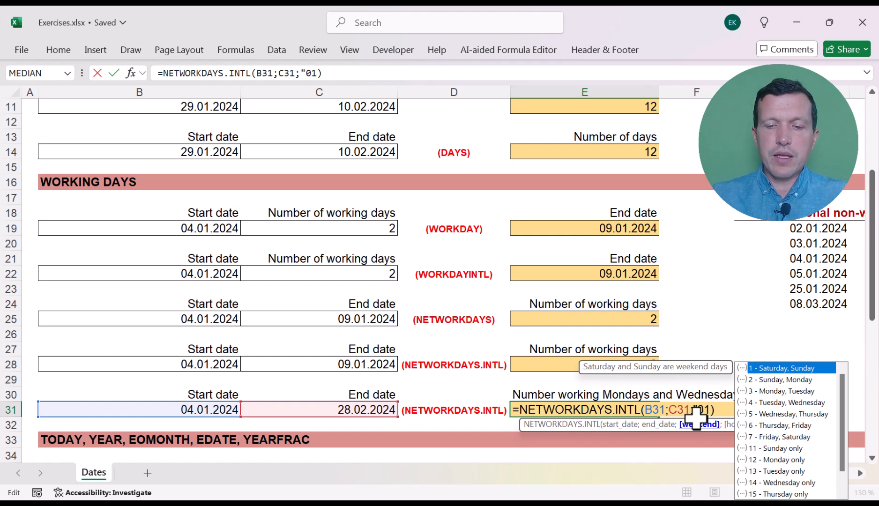
{"action": "type", "text": "0"}
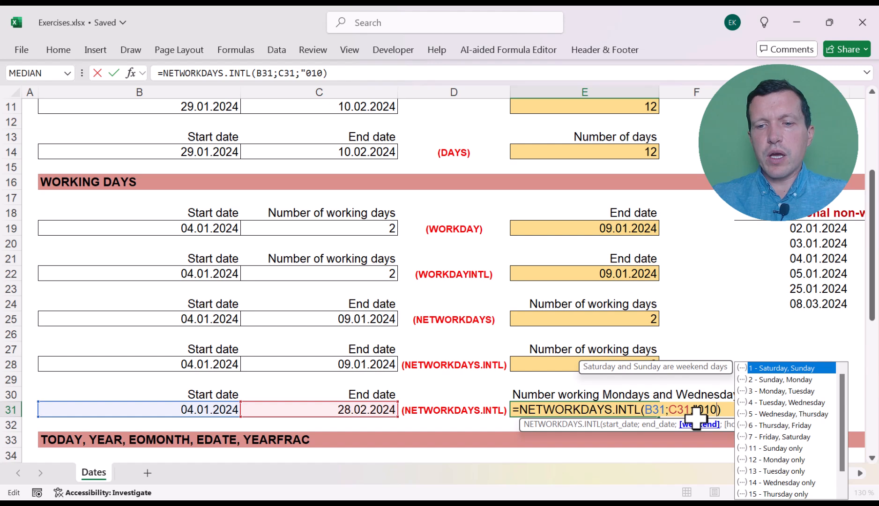
{"action": "type", "text": "11"}
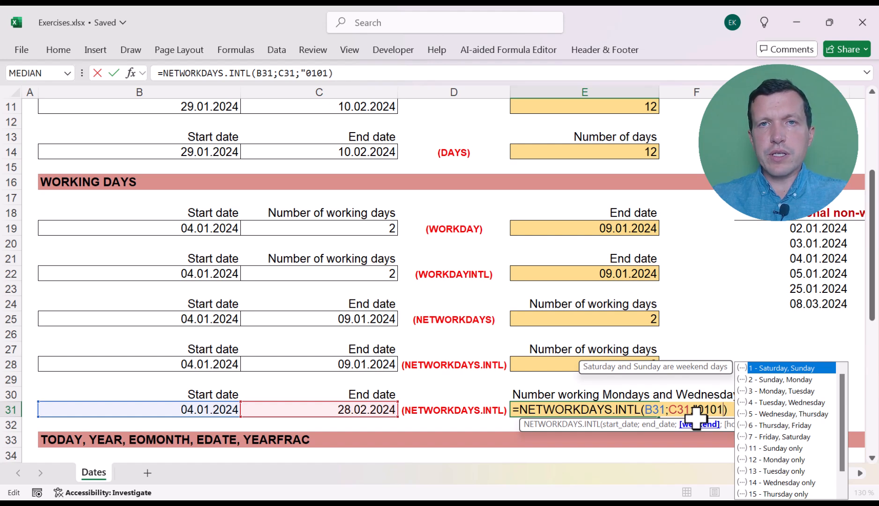
{"action": "type", "text": "11"}
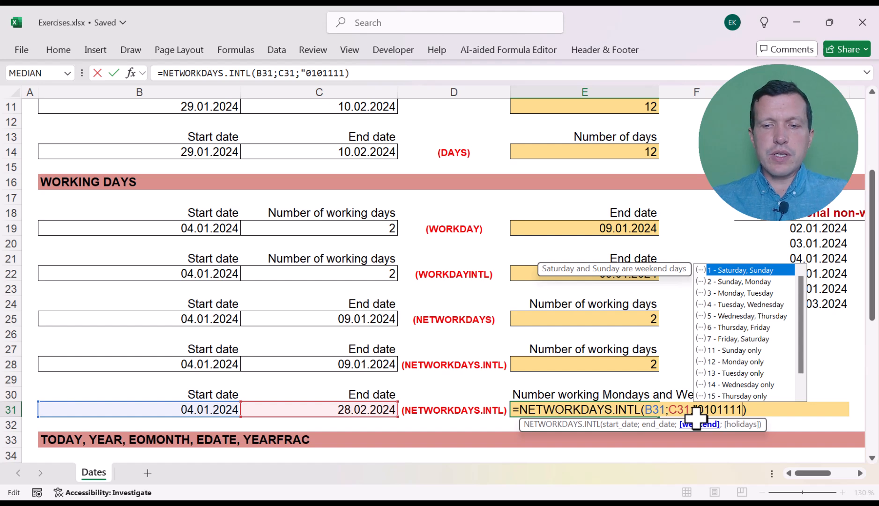
{"action": "type", "text": "\""}
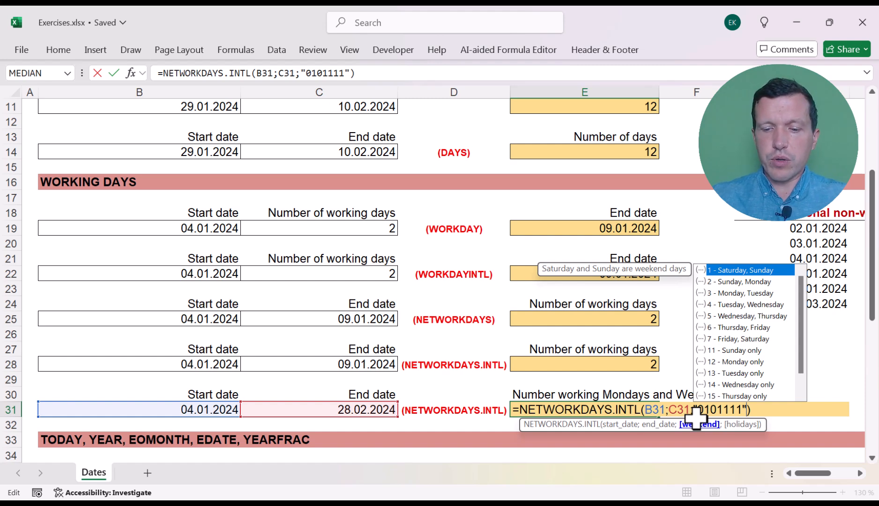
- Add the additional non-working days G19:G24 as holidays to the E31 formula, confirm it and check its arguments
{"action": "type", "text": ";"}
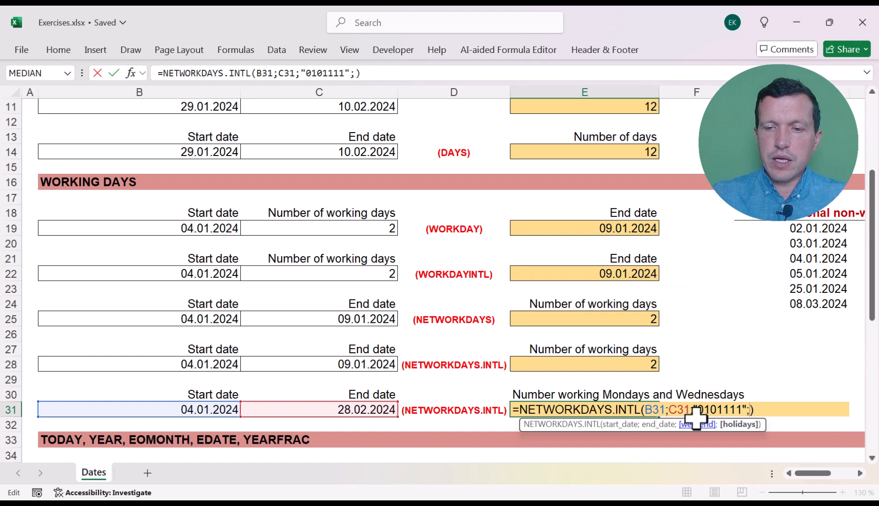
{"action": "left_click_drag", "start_coordinate": [815, 228], "coordinate": [801, 305]}
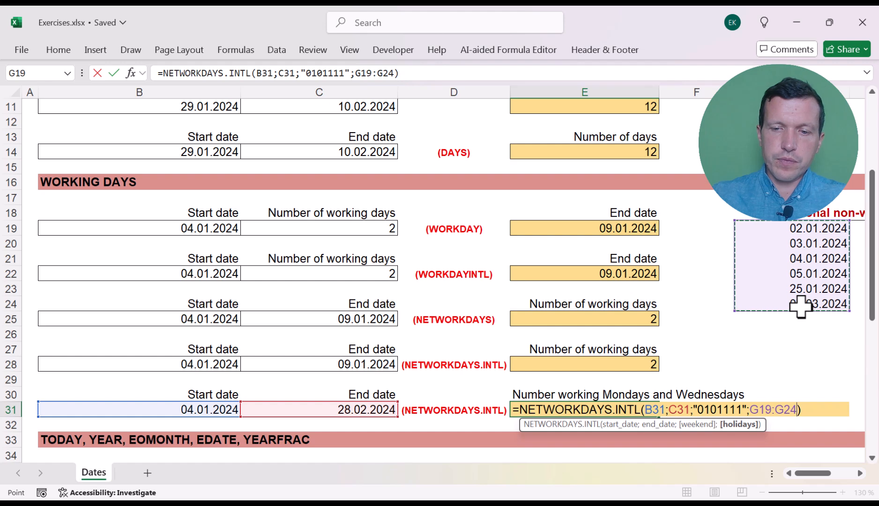
{"action": "key", "text": "Return"}
{"action": "key", "text": "Up"}
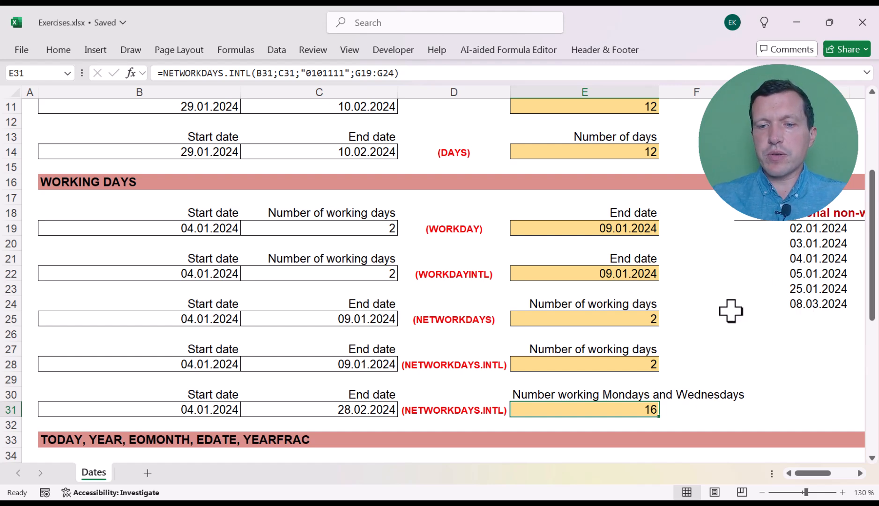
{"action": "double_click", "coordinate": [627, 410]}
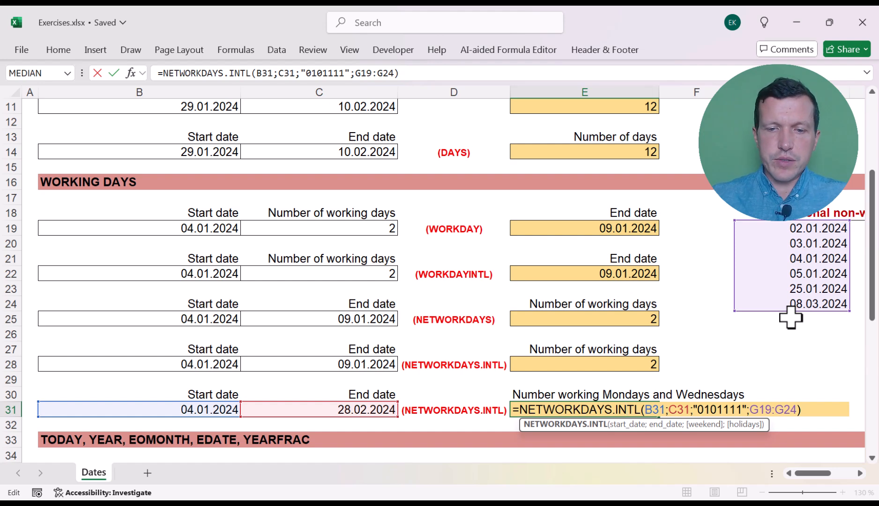
{"action": "key", "text": "Return"}
- Look through the exercises in the TODAY, YEAR, EOMONTH, EDATE, YEARFRAC section, ending at the TODAY cell B36
{"action": "key", "text": "Down"}
{"action": "key", "text": "Down"}
{"action": "key", "text": "Down"}
{"action": "key", "text": "Down"}
{"action": "key", "text": "Down"}
{"action": "key", "text": "Down"}
{"action": "key", "text": "Down"}
{"action": "key", "text": "Down"}
{"action": "key", "text": "Down"}
{"action": "key", "text": "Down"}
{"action": "key", "text": "Down"}
{"action": "key", "text": "Down"}
{"action": "key", "text": "Down"}
{"action": "key", "text": "Down"}
{"action": "key", "text": "Down"}
{"action": "key", "text": "Left"}
{"action": "key", "text": "Left"}
{"action": "key", "text": "Up"}
{"action": "key", "text": "Up"}
{"action": "key", "text": "Left"}
{"action": "key", "text": "Left"}
{"action": "key", "text": "Up"}
{"action": "key", "text": "Up"}
{"action": "key", "text": "Up"}
{"action": "key", "text": "Up"}
{"action": "key", "text": "Right"}
{"action": "key", "text": "Up"}
{"action": "key", "text": "Up"}
{"action": "key", "text": "Up"}
{"action": "key", "text": "Up"}
{"action": "key", "text": "Up"}
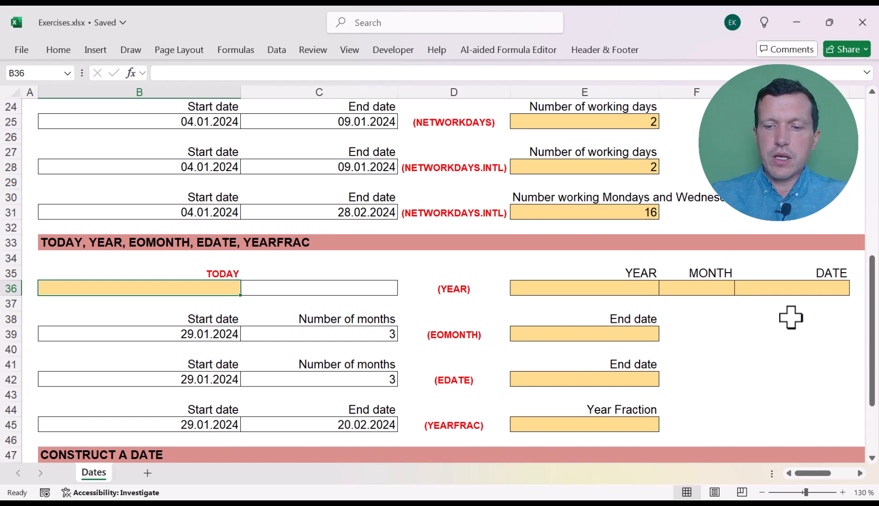
- Insert the current date in B36 with the formula =TODAY()
{"action": "type", "text": "="}
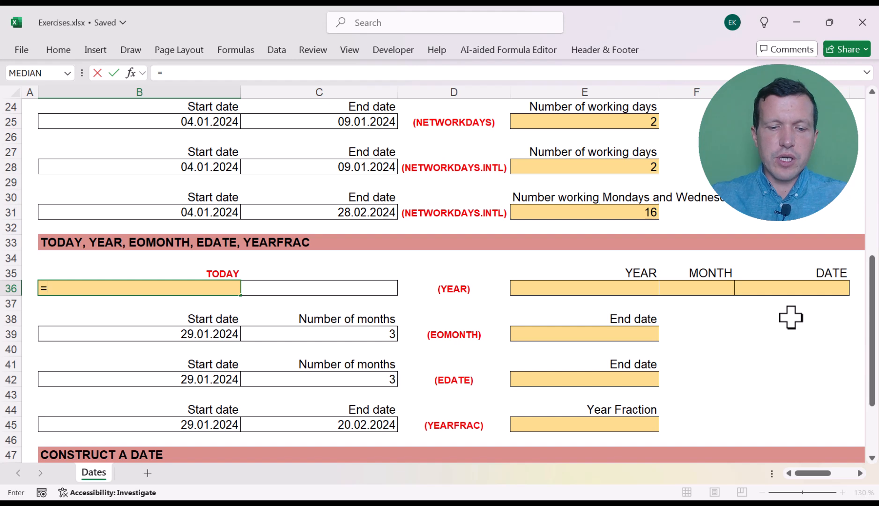
{"action": "type", "text": "ta"}
{"action": "key", "text": "BackSpace"}
{"action": "type", "text": "oday("}
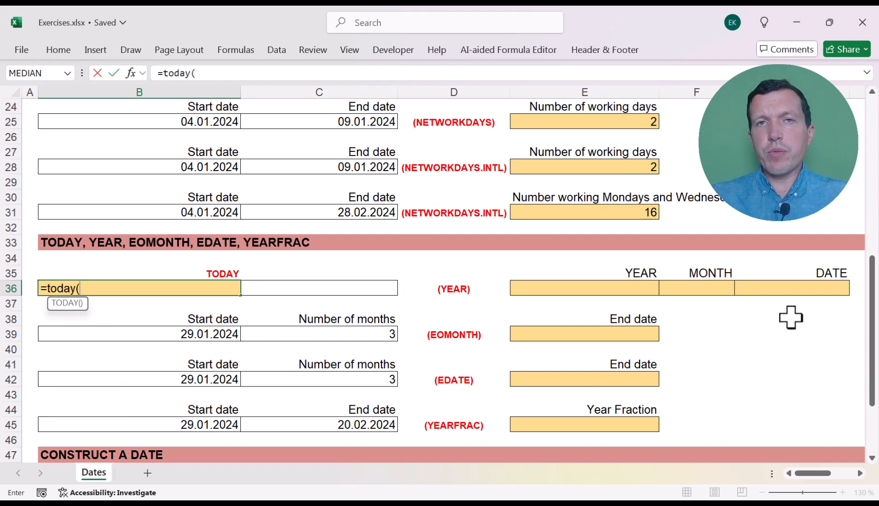
{"action": "type", "text": ")"}
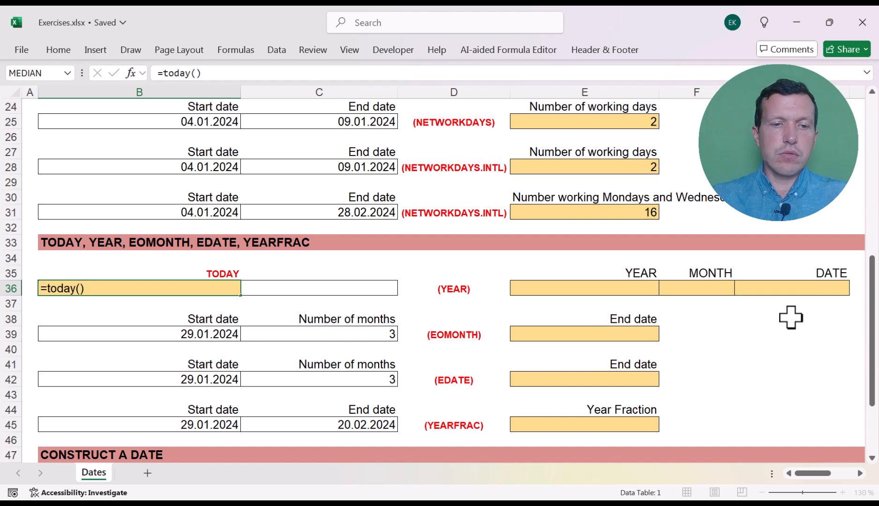
{"action": "key", "text": "Return"}
{"action": "key", "text": "Up"}
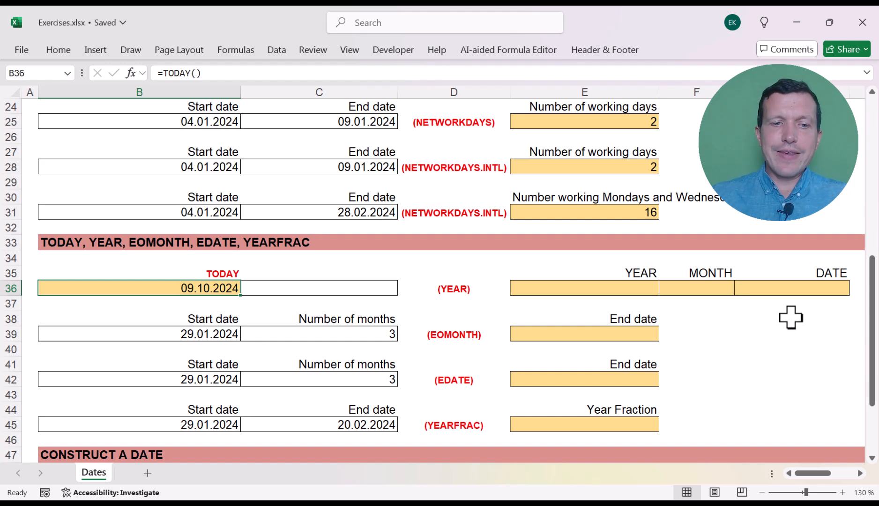
- Extract the year of the date in B36 into E36 with the formula =YEAR(B36)
{"action": "key", "text": "Right"}
{"action": "key", "text": "Right"}
{"action": "key", "text": "Right"}
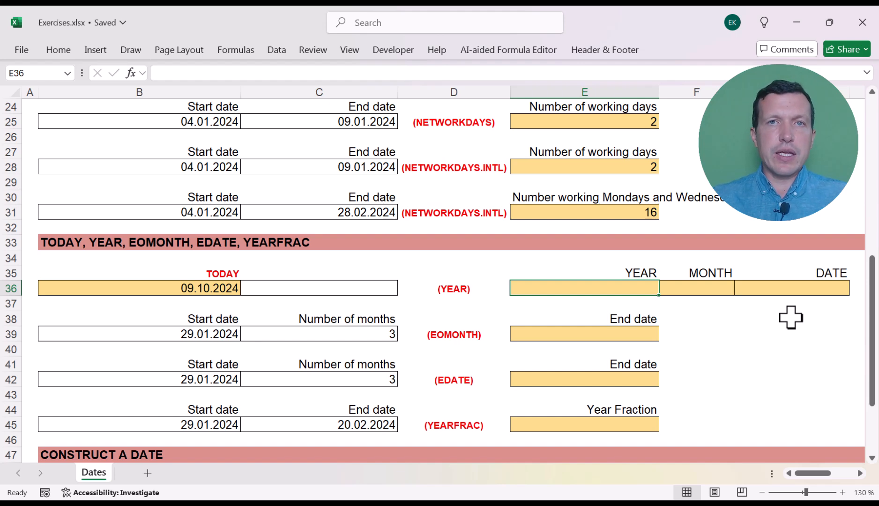
{"action": "type", "text": "=year("}
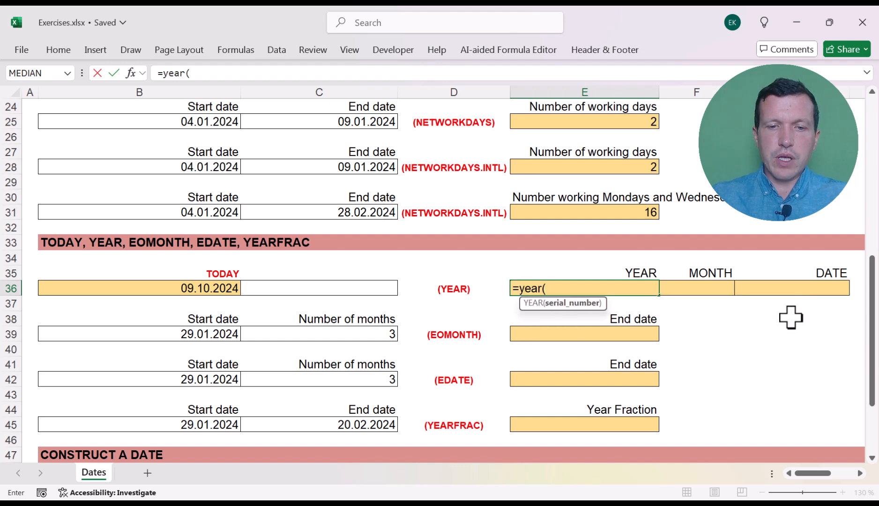
{"action": "left_click", "coordinate": [230, 288]}
{"action": "type", "text": ")"}
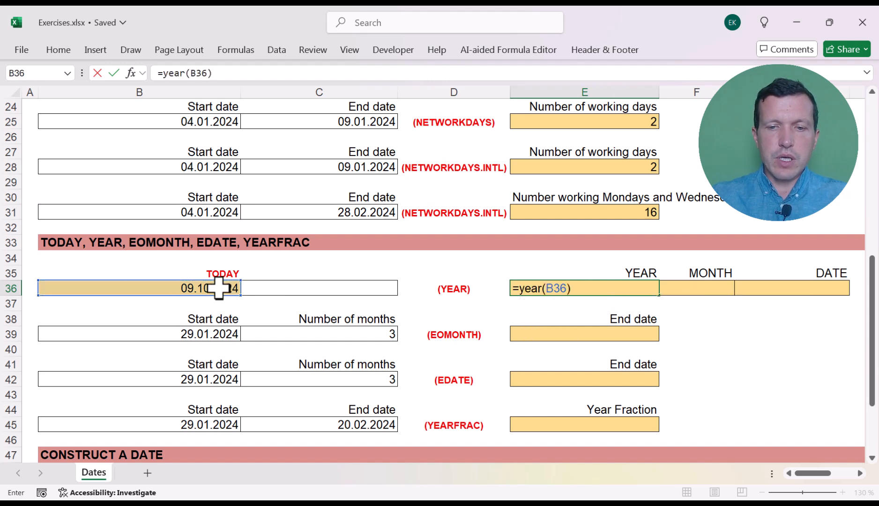
{"action": "key", "text": "Return"}
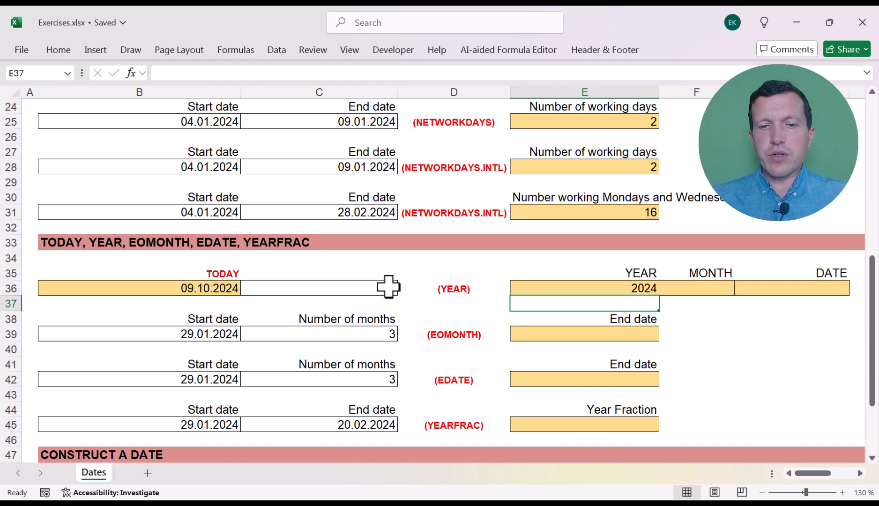
- Extract the month of the date in B36 into F36 with the formula =MONTH(B36)
{"action": "left_click", "coordinate": [212, 287]}
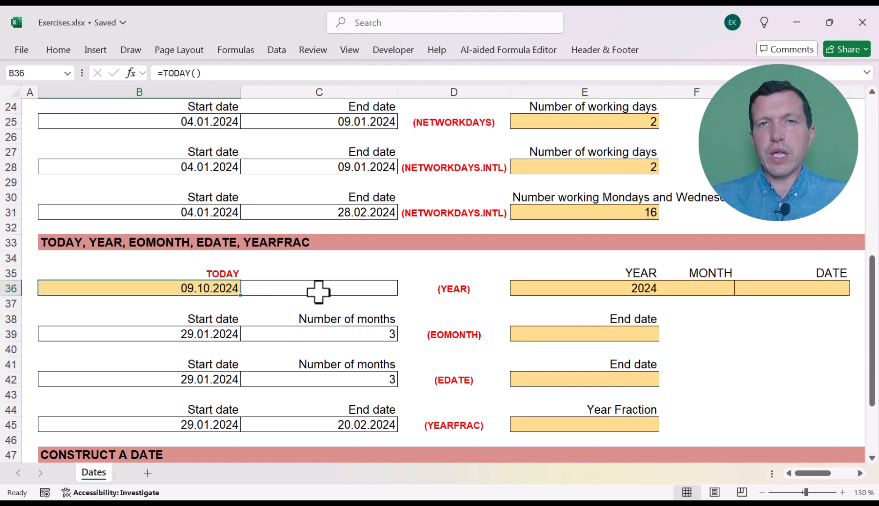
{"action": "left_click", "coordinate": [688, 290]}
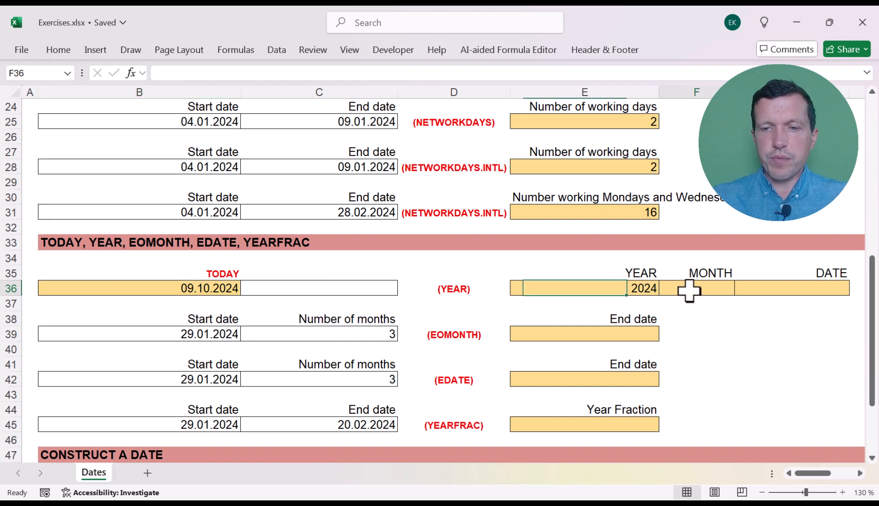
{"action": "type", "text": "=mon"}
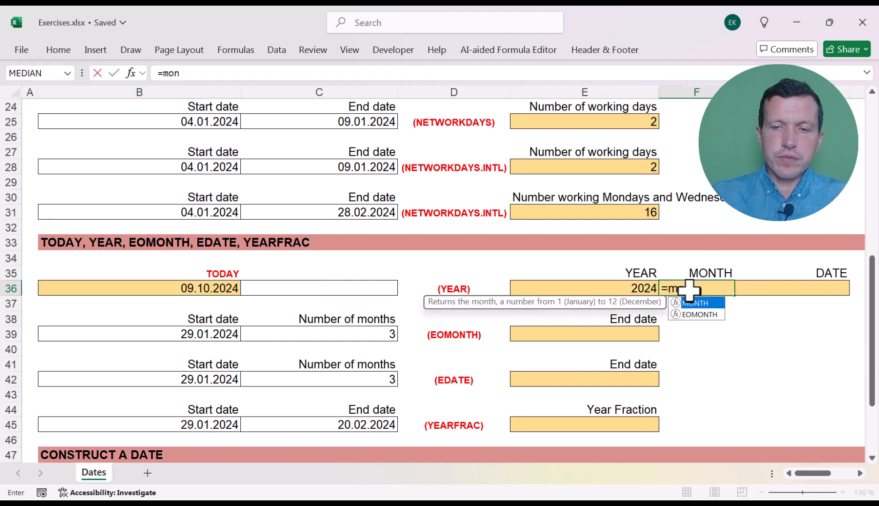
{"action": "type", "text": "th("}
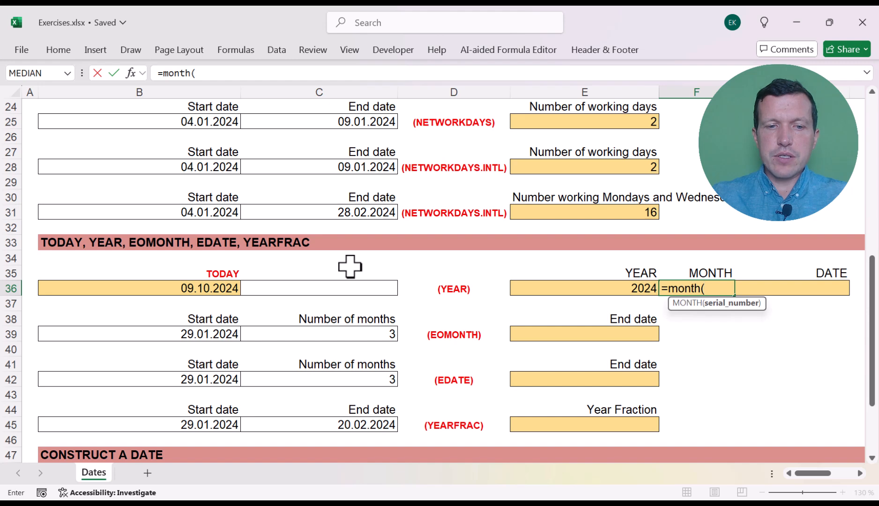
{"action": "left_click", "coordinate": [219, 287]}
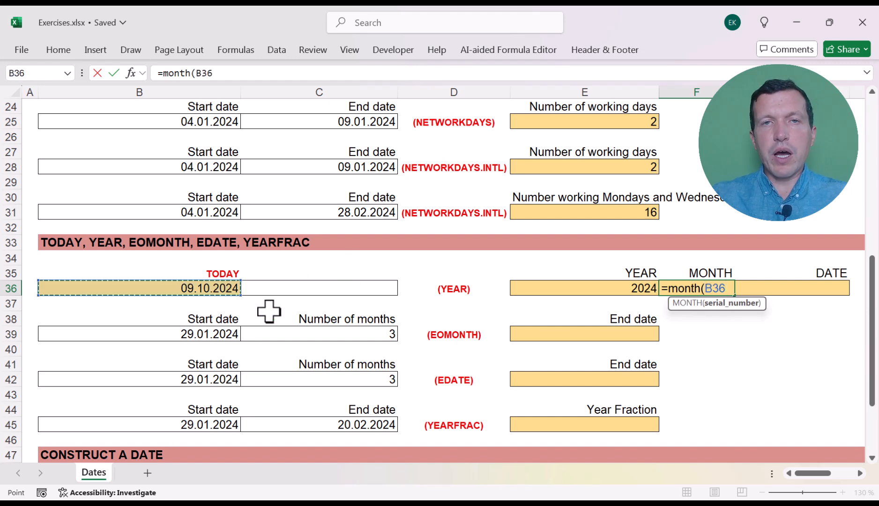
{"action": "type", "text": ")"}
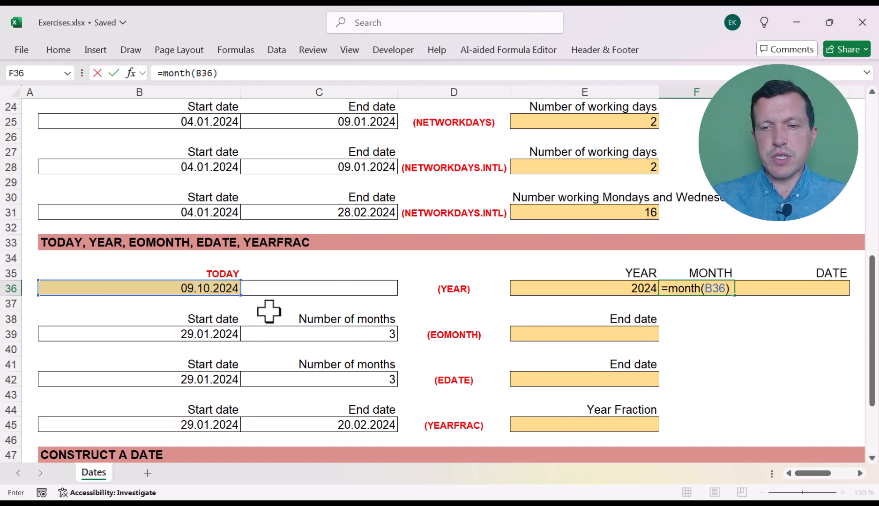
{"action": "key", "text": "Return"}
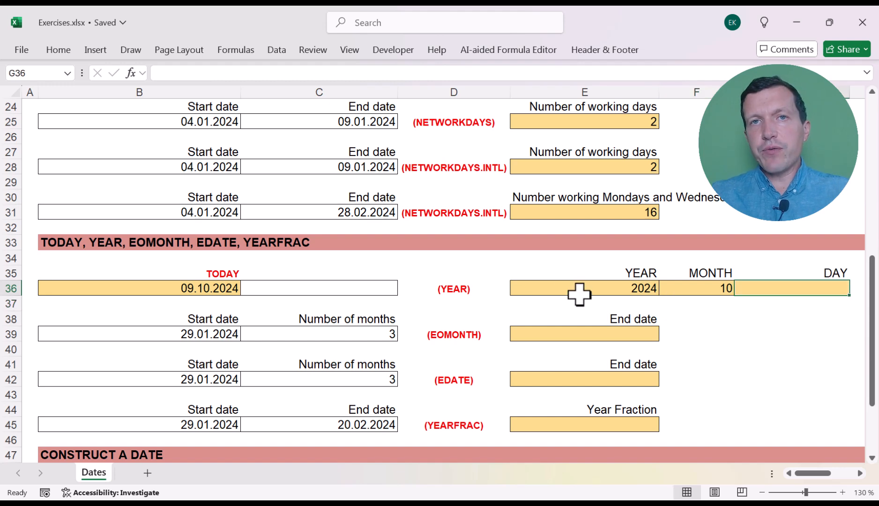
- Extract the day of the date in B36 into G36 with the formula =DAY(B36)
{"action": "type", "text": "="}
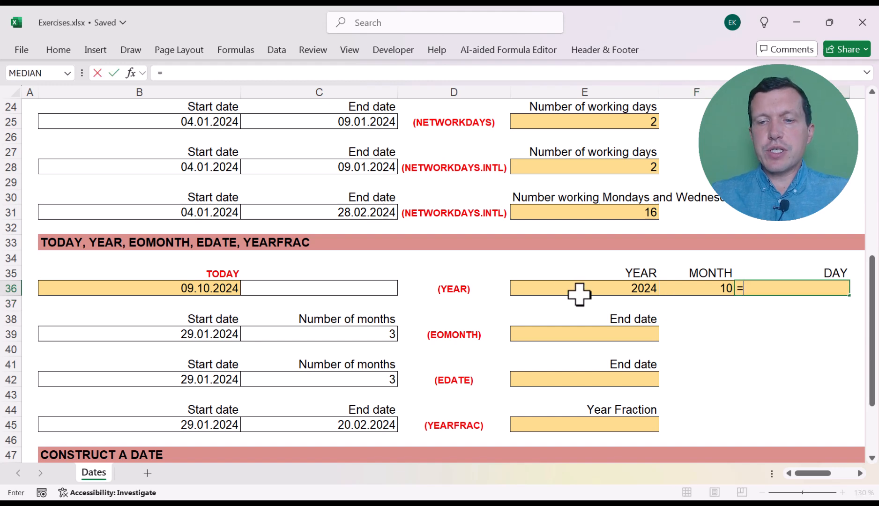
{"action": "type", "text": "day("}
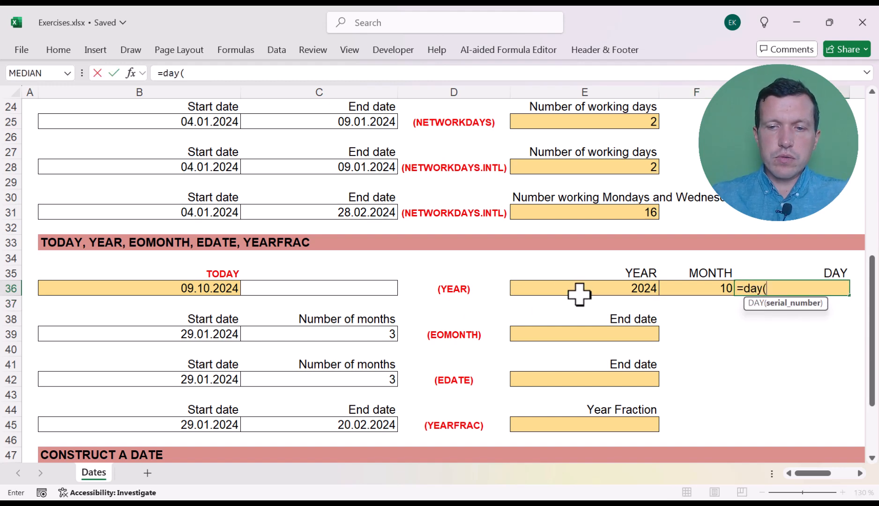
{"action": "left_click", "coordinate": [207, 287]}
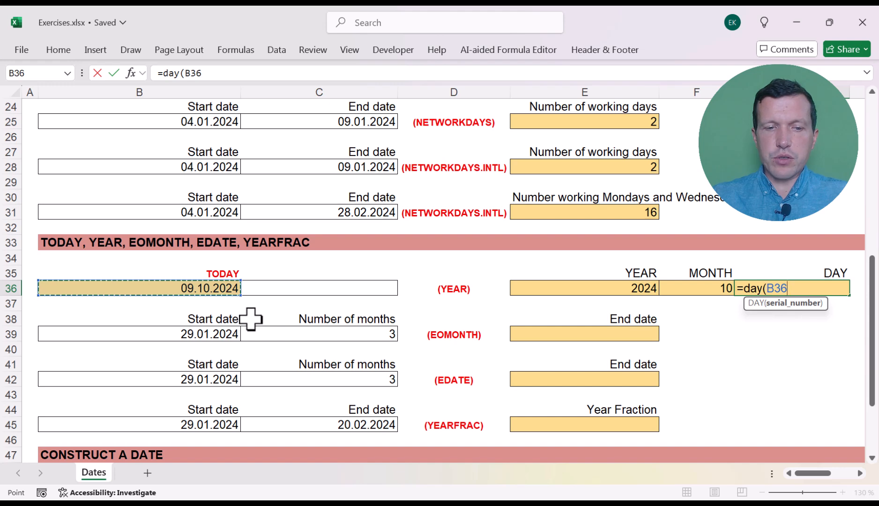
{"action": "type", "text": ")"}
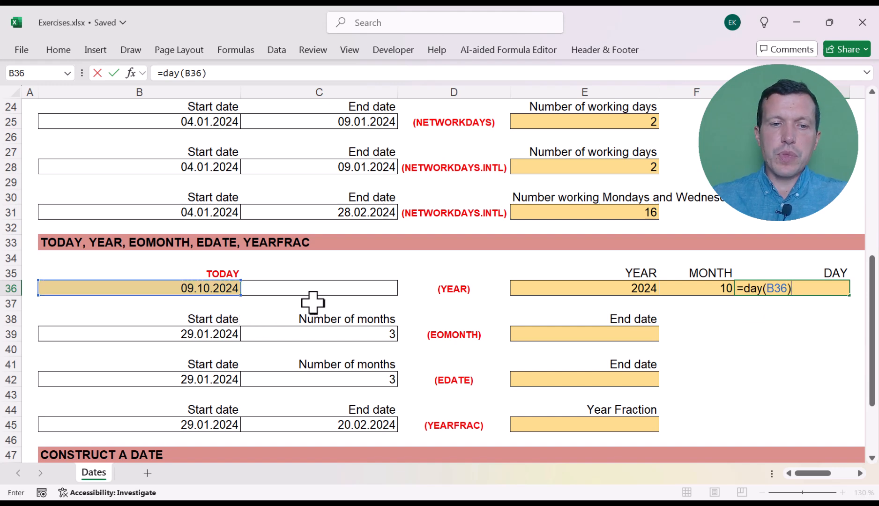
{"action": "key", "text": "Return"}
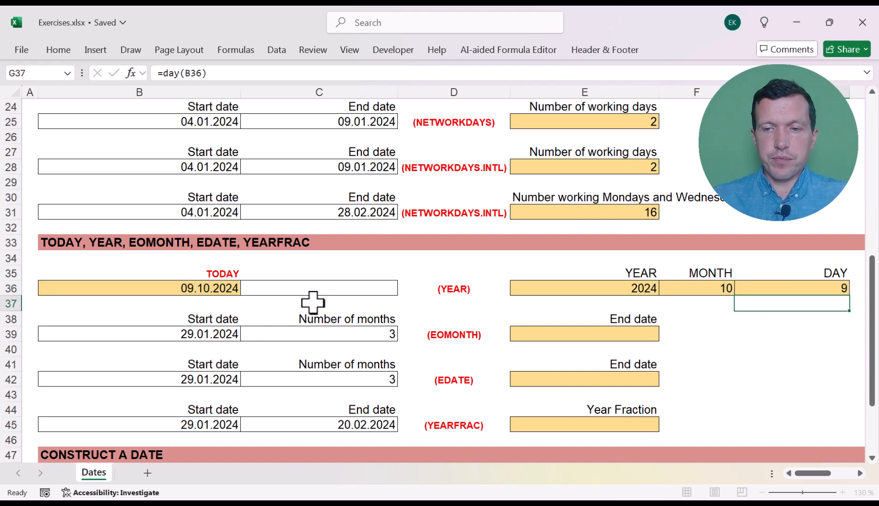
- Look through the EOMONTH exercise: the start date in B39, the number of months in C39 and the result cell E39
{"action": "key", "text": "Up"}
{"action": "key", "text": "Left"}
{"action": "key", "text": "Left"}
{"action": "key", "text": "Down"}
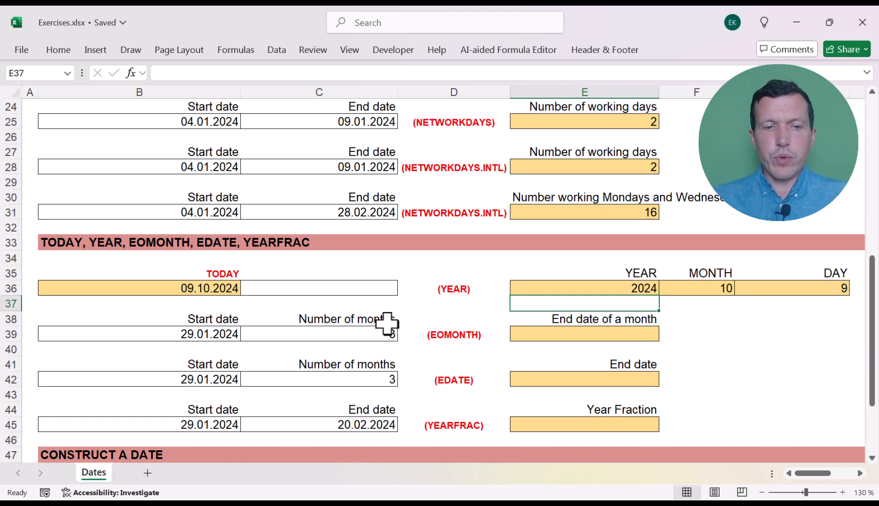
{"action": "left_click", "coordinate": [225, 329]}
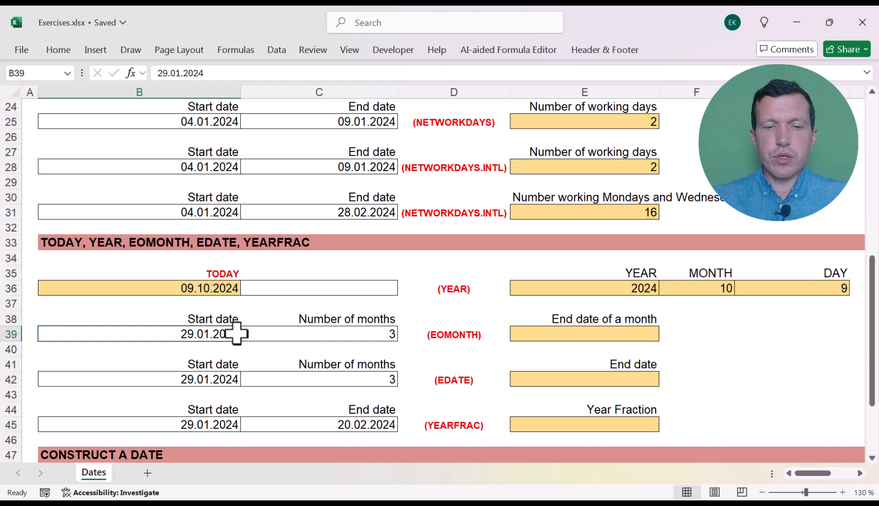
{"action": "left_click", "coordinate": [334, 329]}
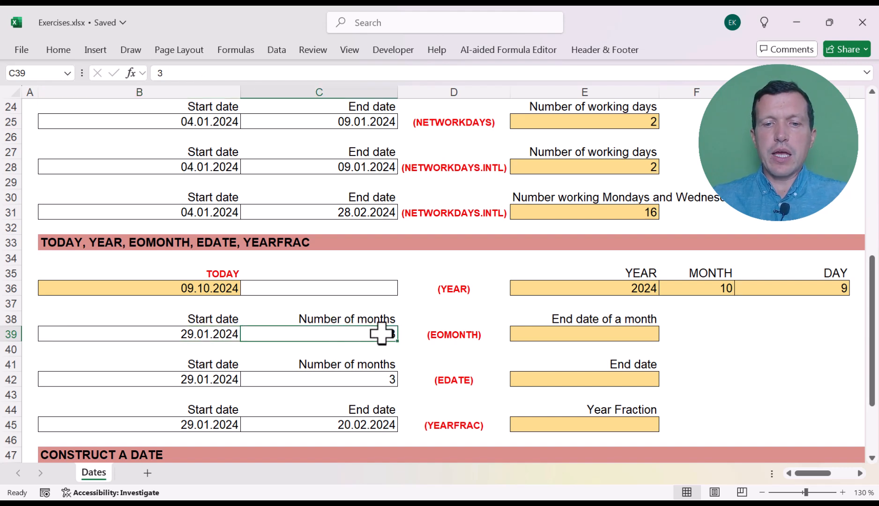
{"action": "left_click", "coordinate": [541, 333]}
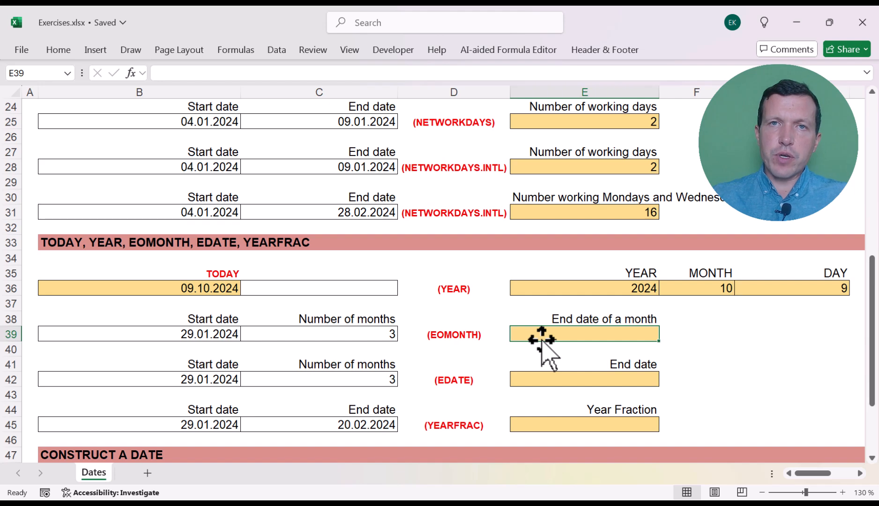
{"action": "key", "text": "Down"}
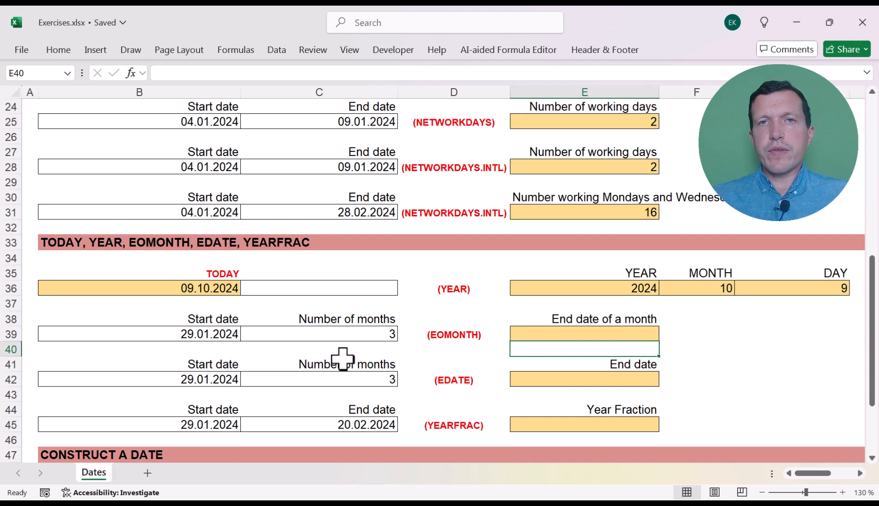
- Calculate the month-end date in E39 with the formula =EOMONTH(B39;C39) and check the entered formula
{"action": "key", "text": "Up"}
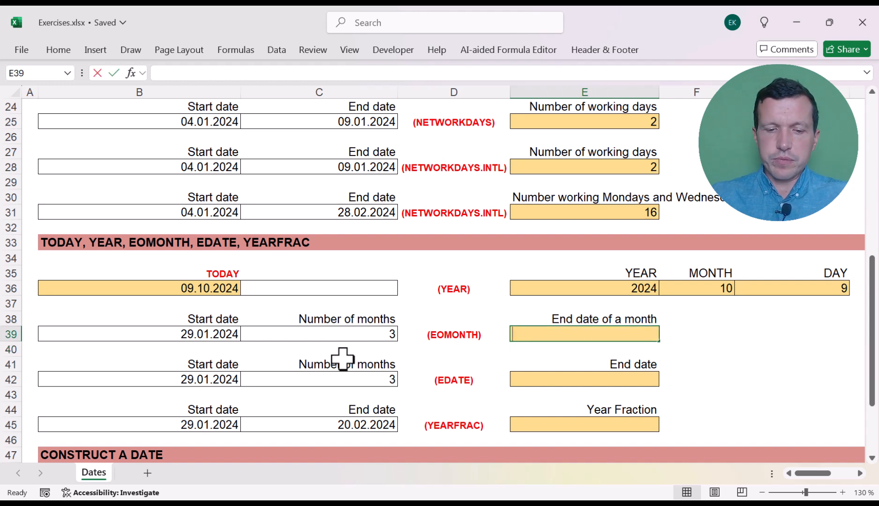
{"action": "type", "text": "=eo"}
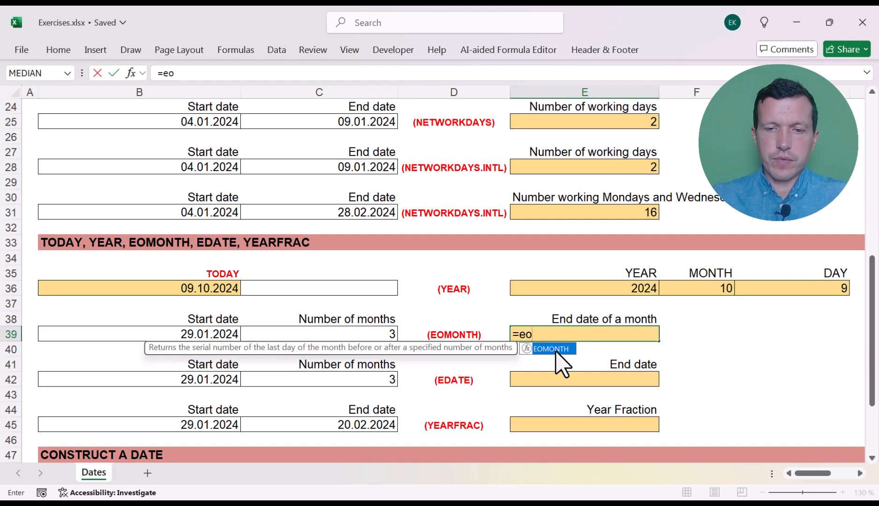
{"action": "double_click", "coordinate": [557, 350]}
{"action": "left_click", "coordinate": [215, 334]}
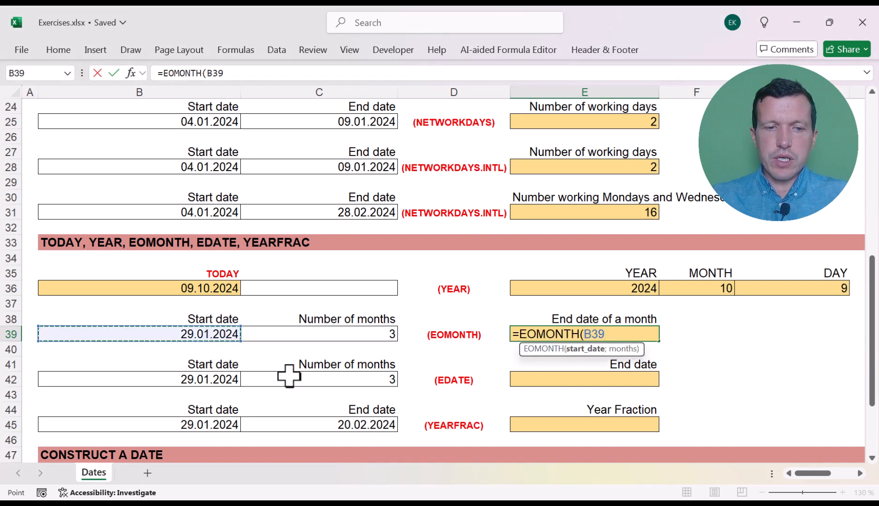
{"action": "type", "text": ";"}
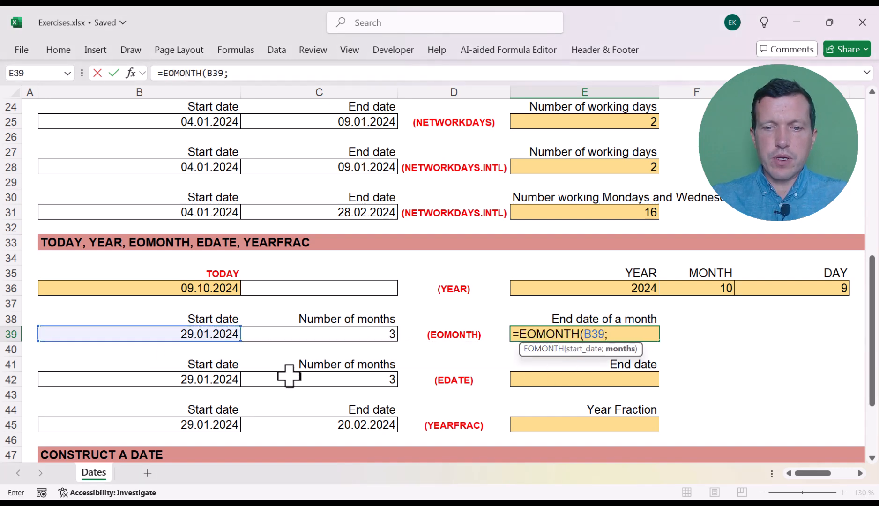
{"action": "left_click", "coordinate": [344, 335]}
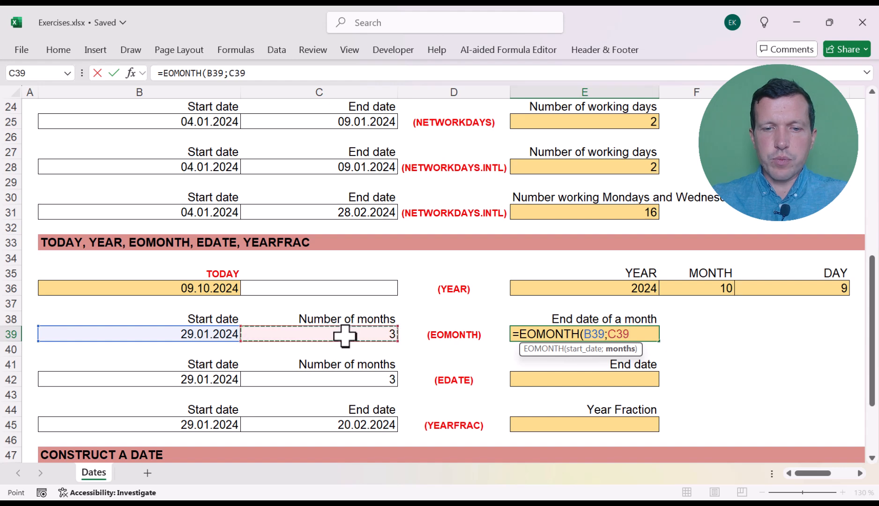
{"action": "type", "text": ";"}
{"action": "key", "text": "BackSpace"}
{"action": "type", "text": ")"}
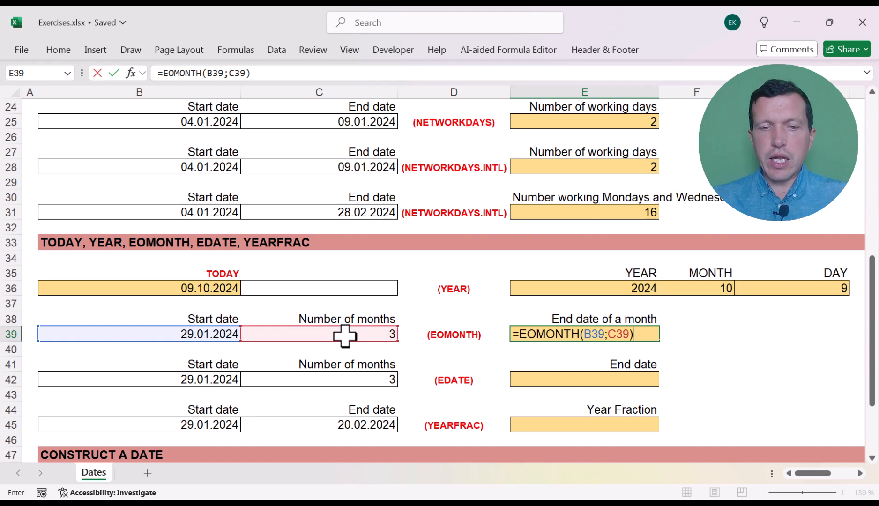
{"action": "key", "text": "Return"}
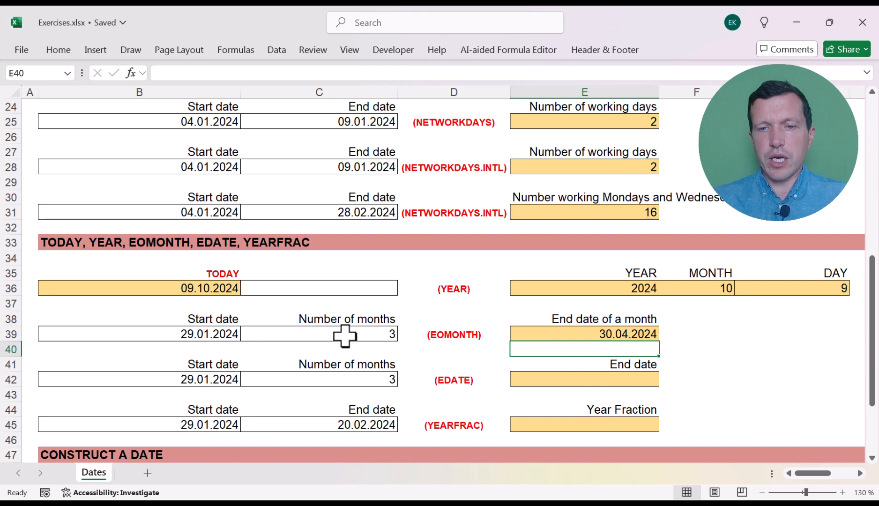
{"action": "left_click", "coordinate": [545, 337]}
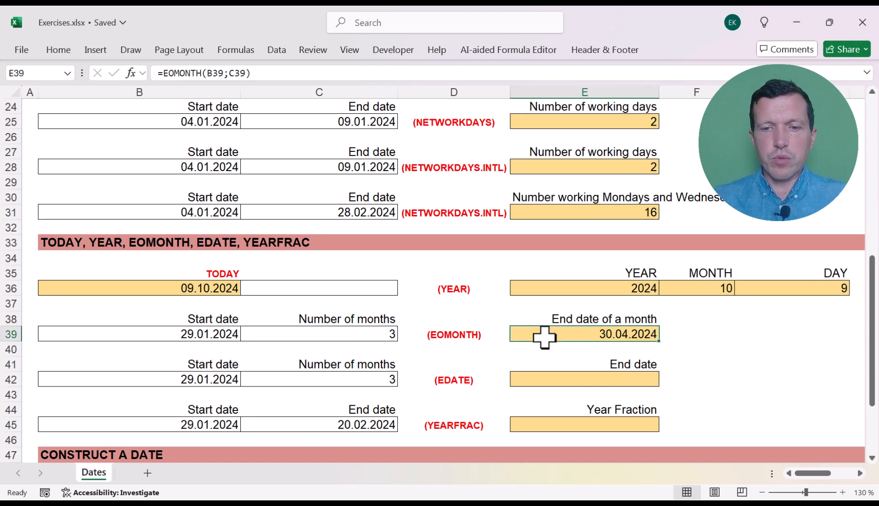
{"action": "left_click", "coordinate": [542, 348]}
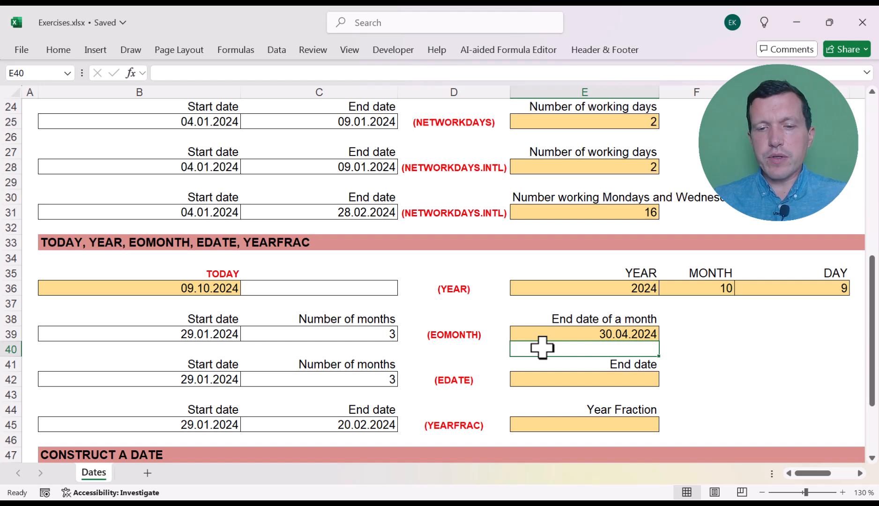
- Calculate the end date in E42 with the formula =EDATE(B42;C42)
{"action": "left_click", "coordinate": [550, 374]}
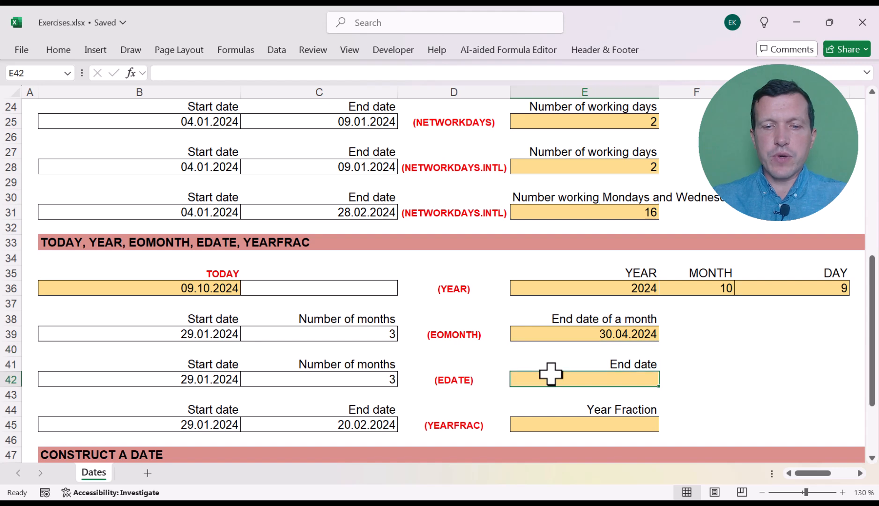
{"action": "type", "text": "=eda"}
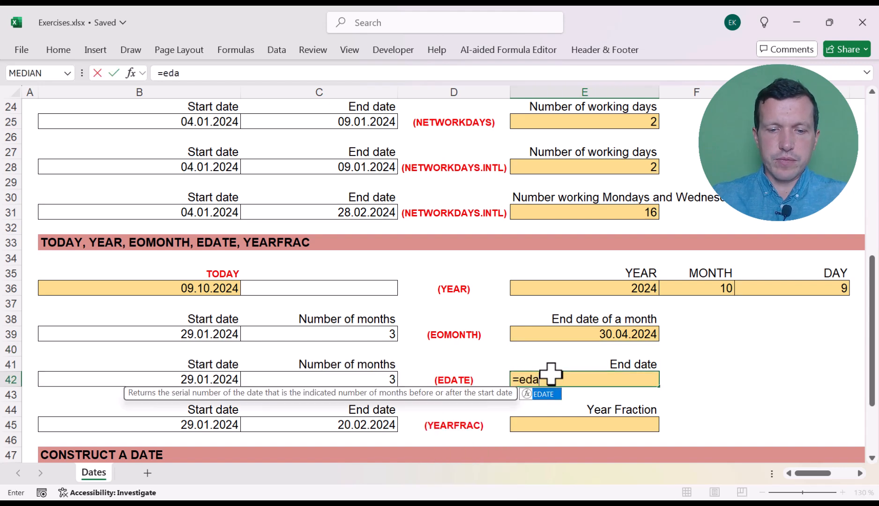
{"action": "type", "text": "te("}
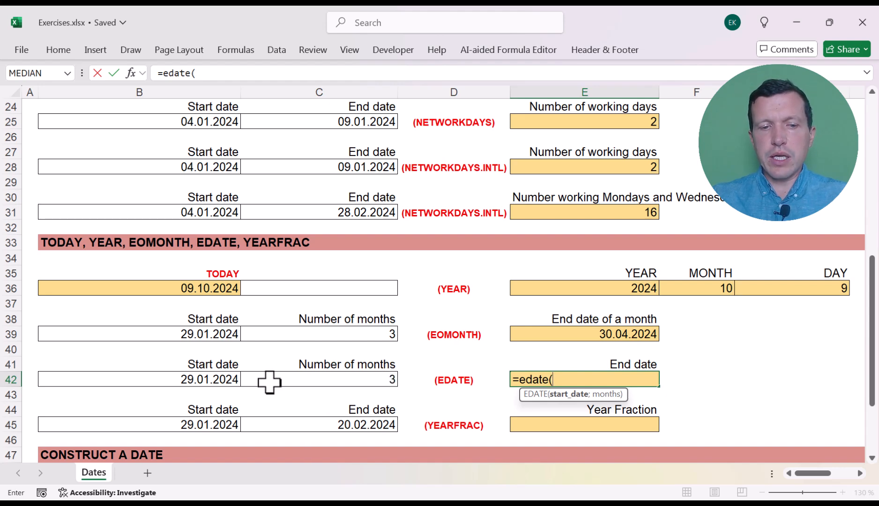
{"action": "left_click", "coordinate": [184, 375]}
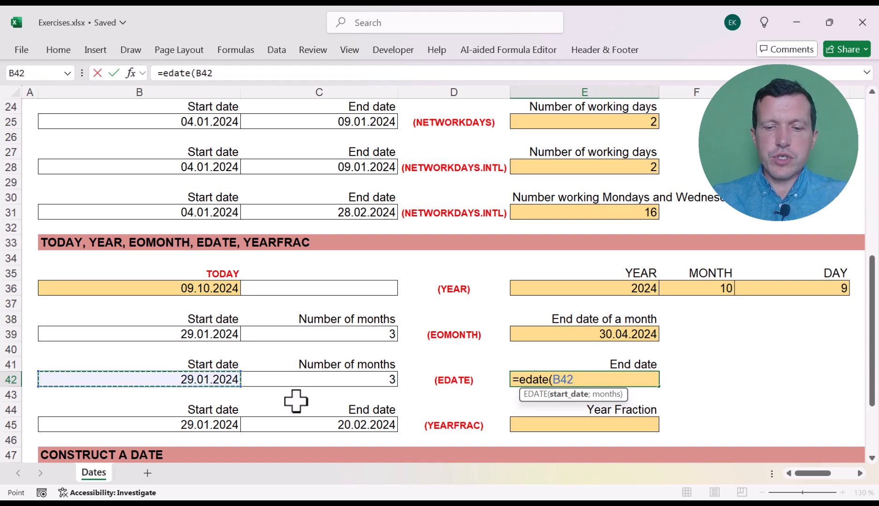
{"action": "type", "text": ";"}
{"action": "left_click", "coordinate": [342, 380]}
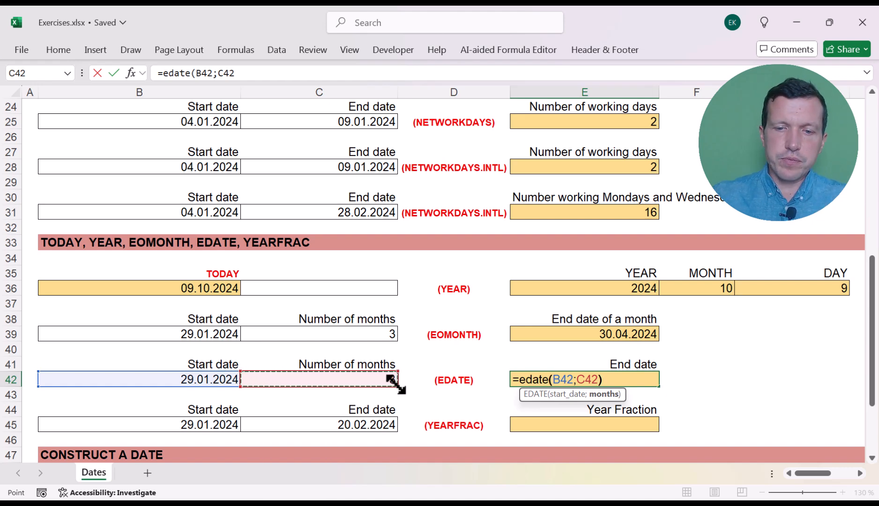
{"action": "type", "text": ")"}
{"action": "key", "text": "Return"}
- Try the start date 31.01.2024 in B42 for the EDATE formula, and undo the change
{"action": "key", "text": "Up"}
{"action": "key", "text": "Left"}
{"action": "key", "text": "Left"}
{"action": "key", "text": "Left"}
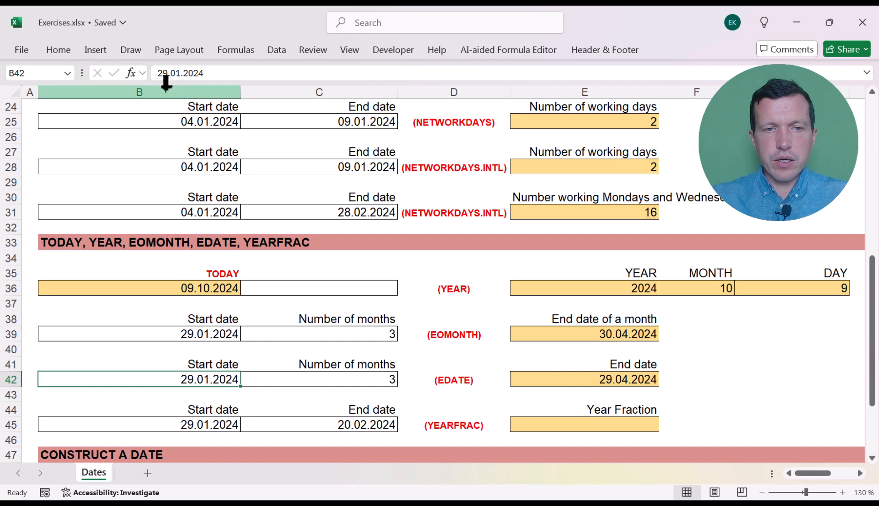
{"action": "left_click", "coordinate": [168, 73]}
{"action": "key", "text": "BackSpace"}
{"action": "key", "text": "BackSpace"}
{"action": "type", "text": "31"}
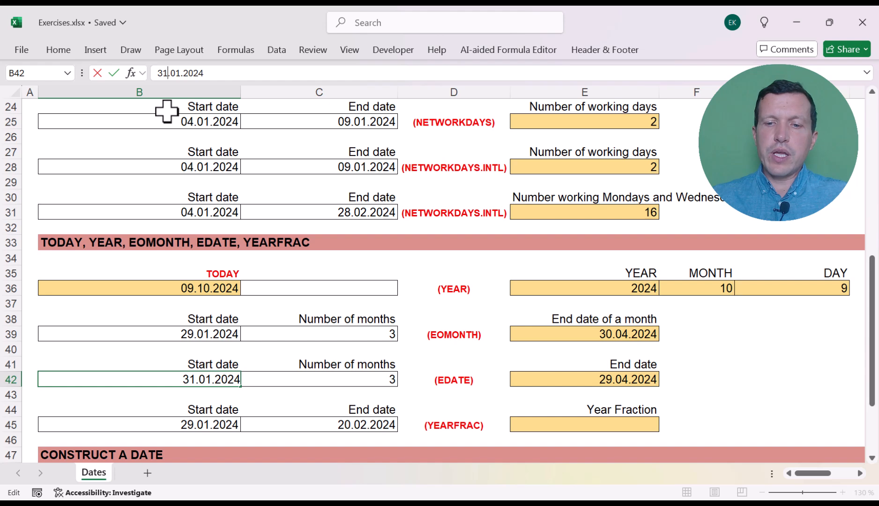
{"action": "key", "text": "Return"}
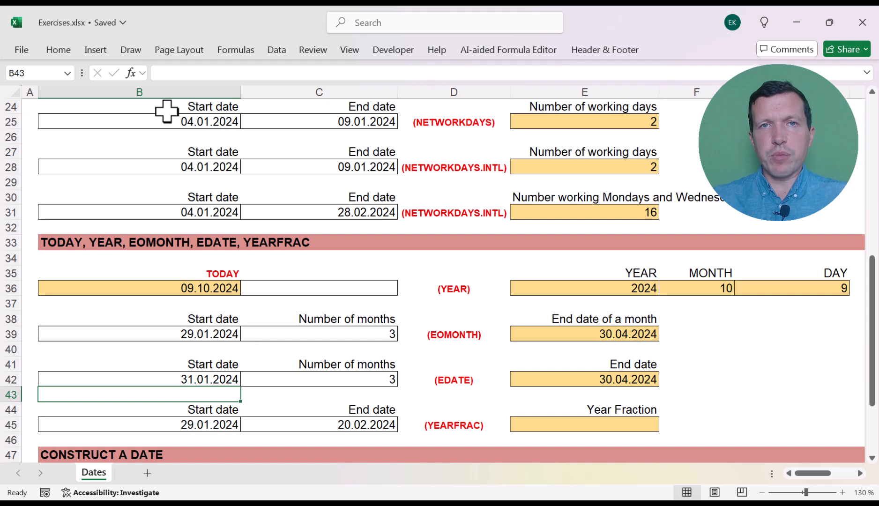
{"action": "key", "text": "ctrl+z"}
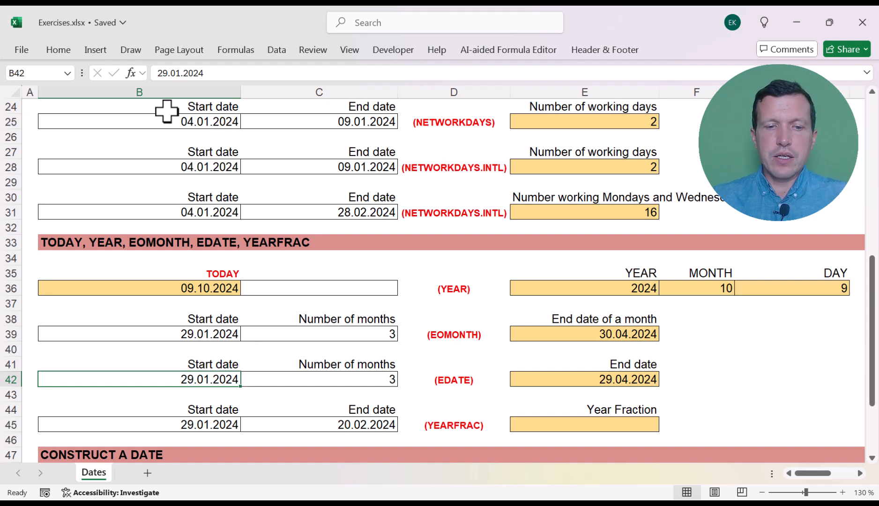
- Calculate the year fraction in E45 with the formula =YEARFRAC(B45;C45;1), using the Actual/actual basis
{"action": "key", "text": "Right"}
{"action": "key", "text": "Down"}
{"action": "key", "text": "Down"}
{"action": "key", "text": "Down"}
{"action": "key", "text": "Down"}
{"action": "key", "text": "Down"}
{"action": "key", "text": "Right"}
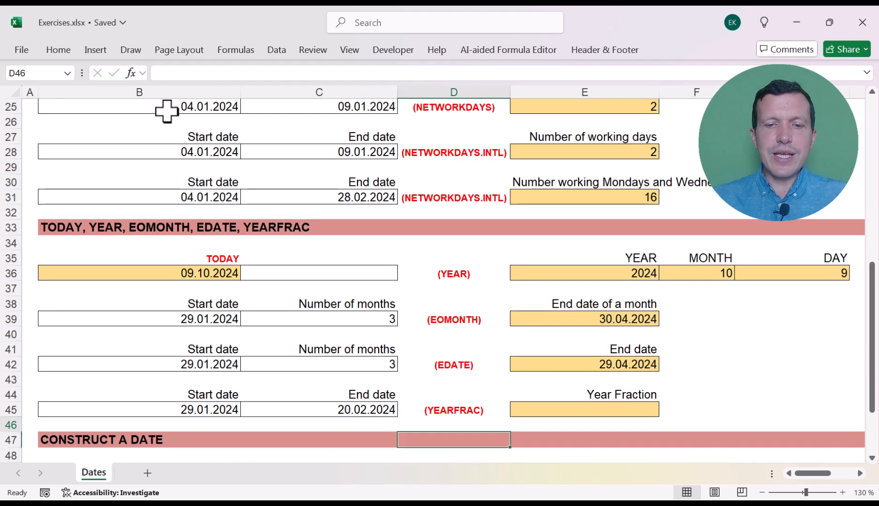
{"action": "key", "text": "Up"}
{"action": "key", "text": "Up"}
{"action": "key", "text": "Right"}
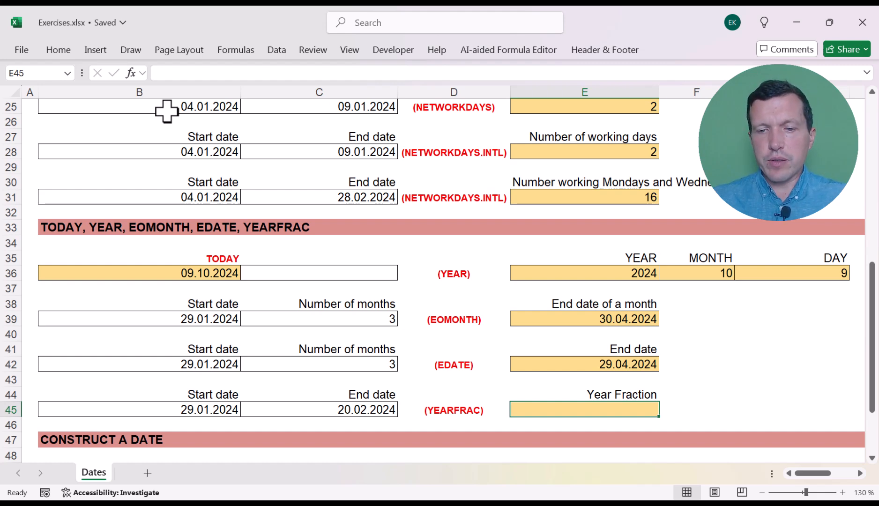
{"action": "type", "text": "=yea"}
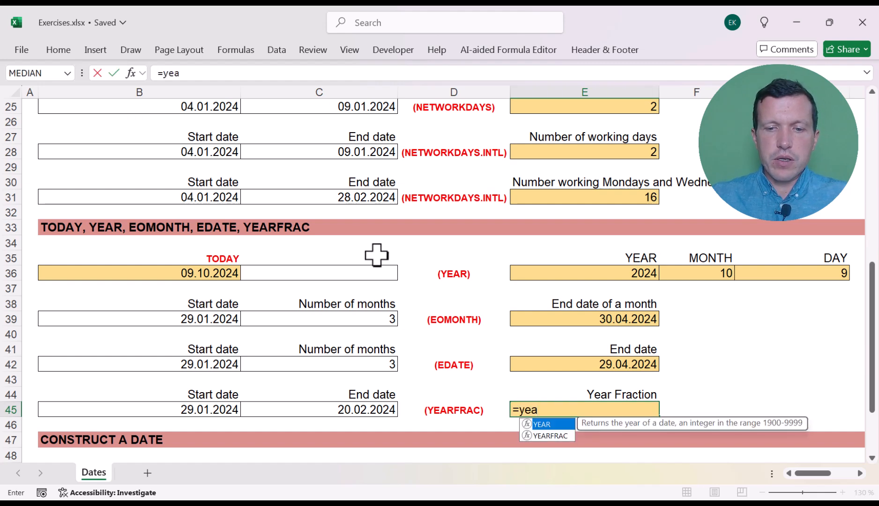
{"action": "double_click", "coordinate": [548, 435]}
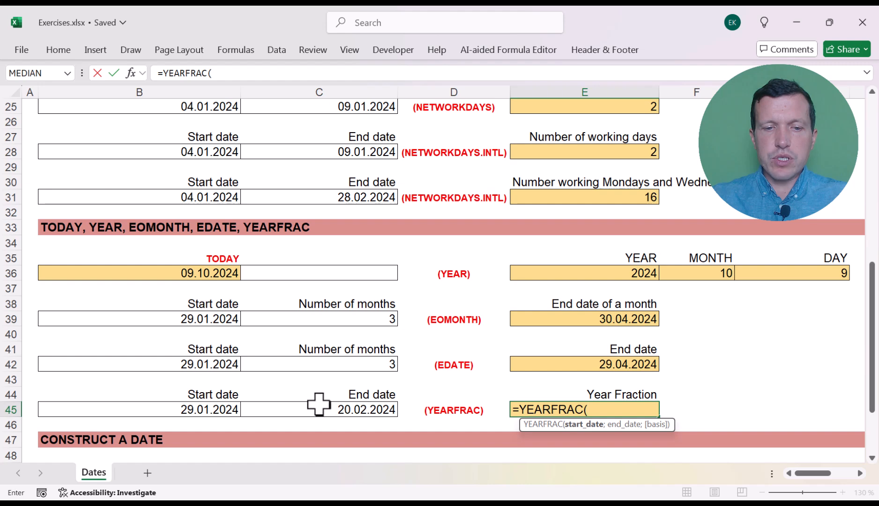
{"action": "left_click", "coordinate": [213, 406]}
{"action": "type", "text": ";"}
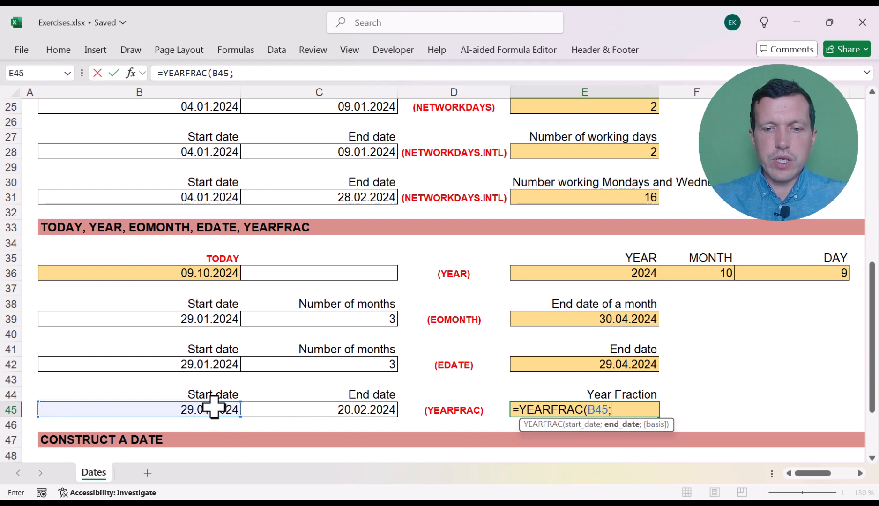
{"action": "left_click", "coordinate": [313, 410]}
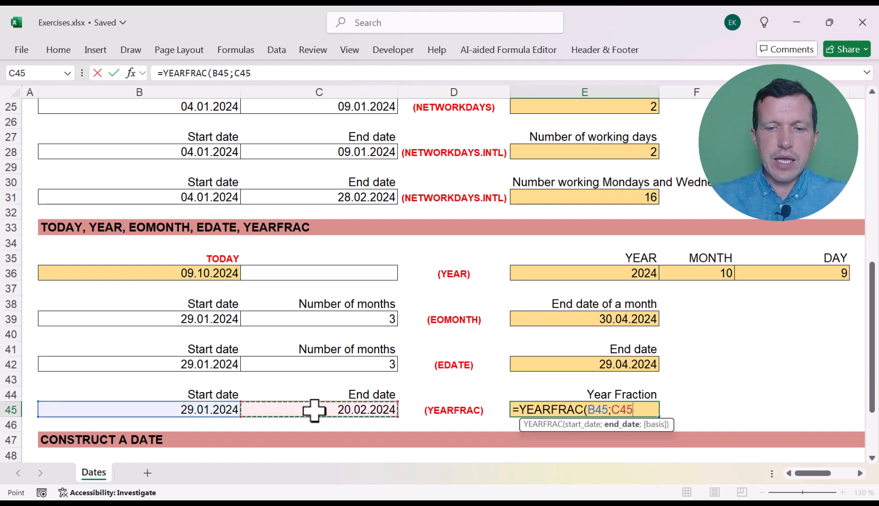
{"action": "type", "text": ";"}
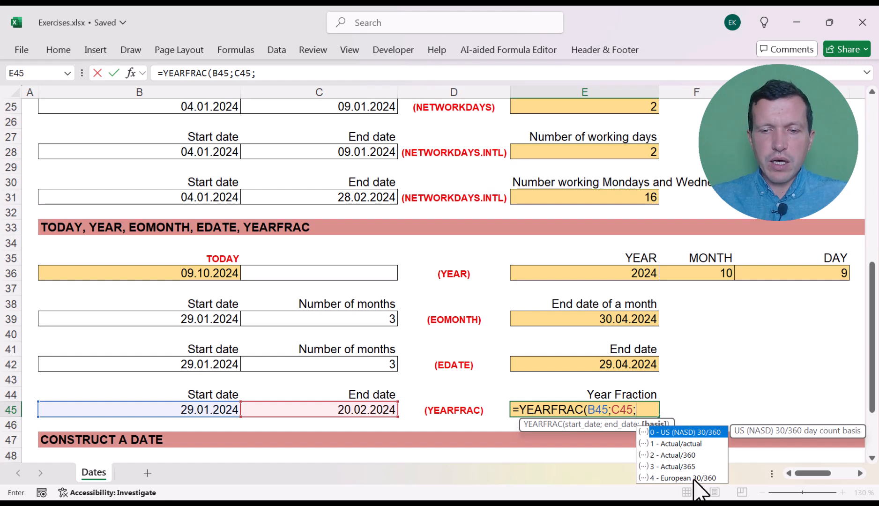
{"action": "double_click", "coordinate": [688, 443]}
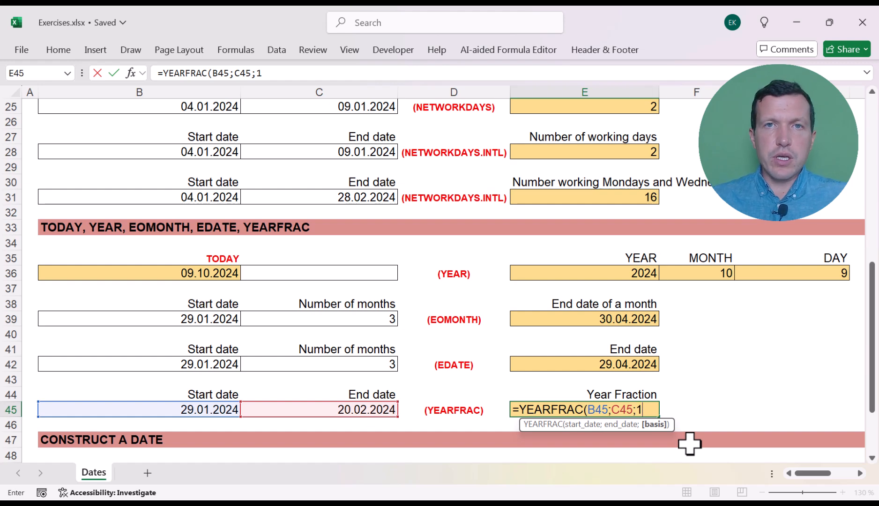
{"action": "key", "text": "Return"}
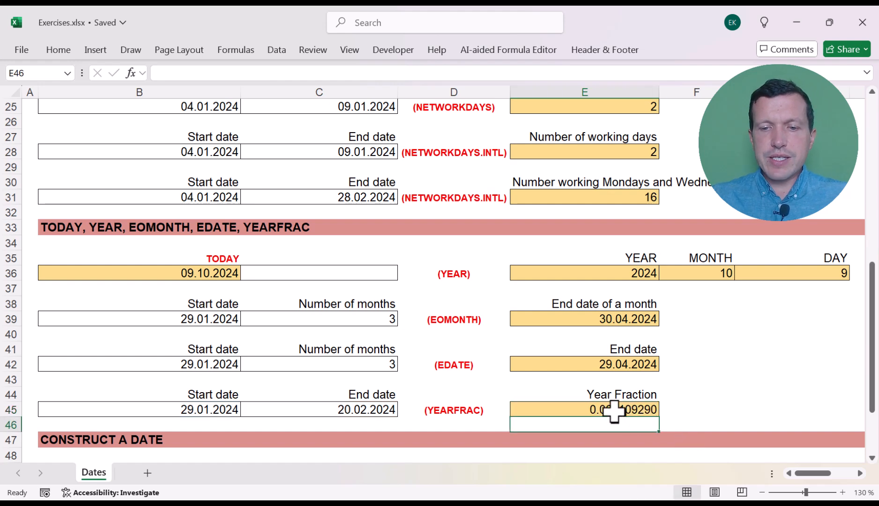
- Format the year fraction in E45 as a percentage with two decimal places
{"action": "left_click", "coordinate": [613, 411]}
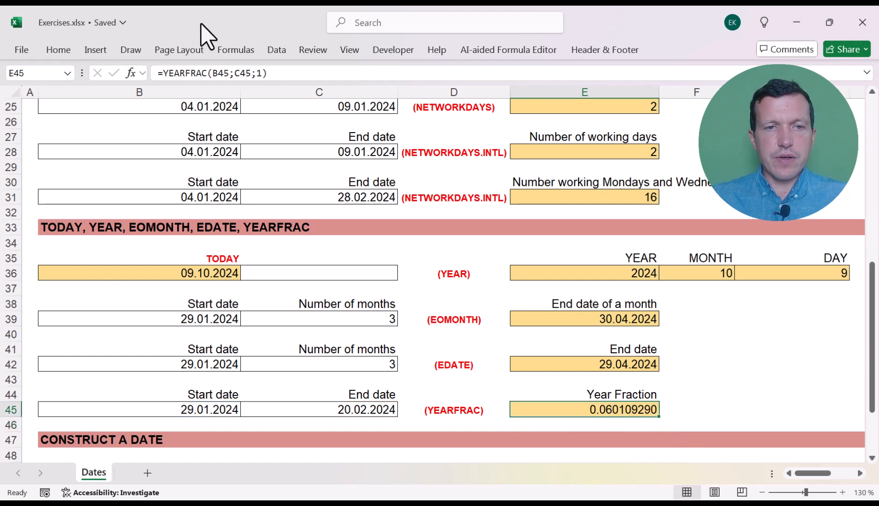
{"action": "key", "text": "alt+Tab"}
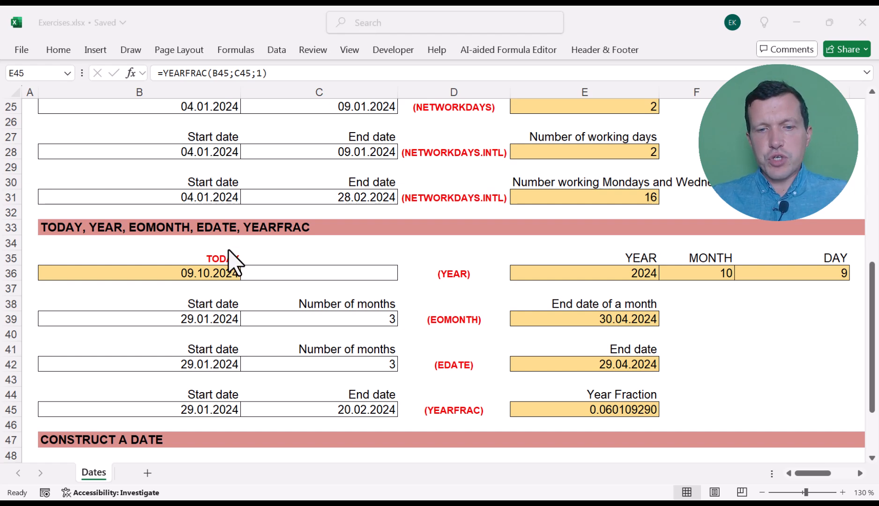
{"action": "left_click", "coordinate": [70, 43]}
{"action": "left_click", "coordinate": [66, 47]}
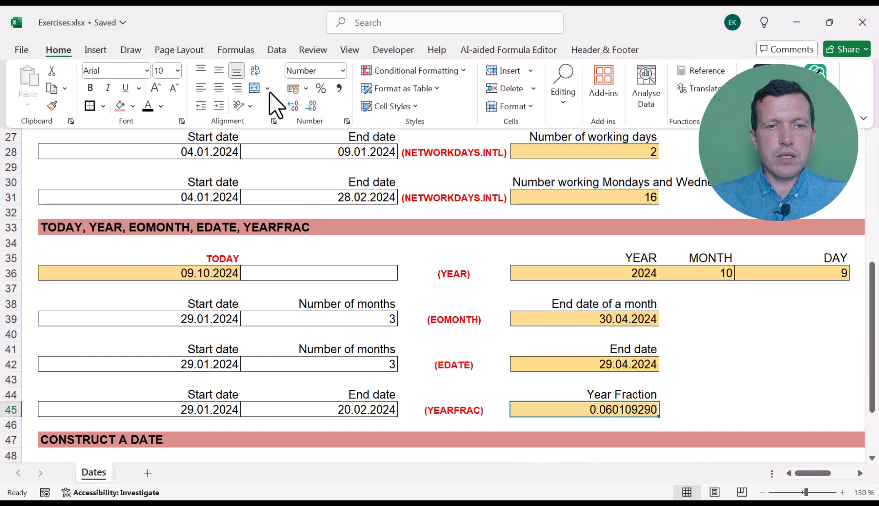
{"action": "left_click", "coordinate": [321, 88]}
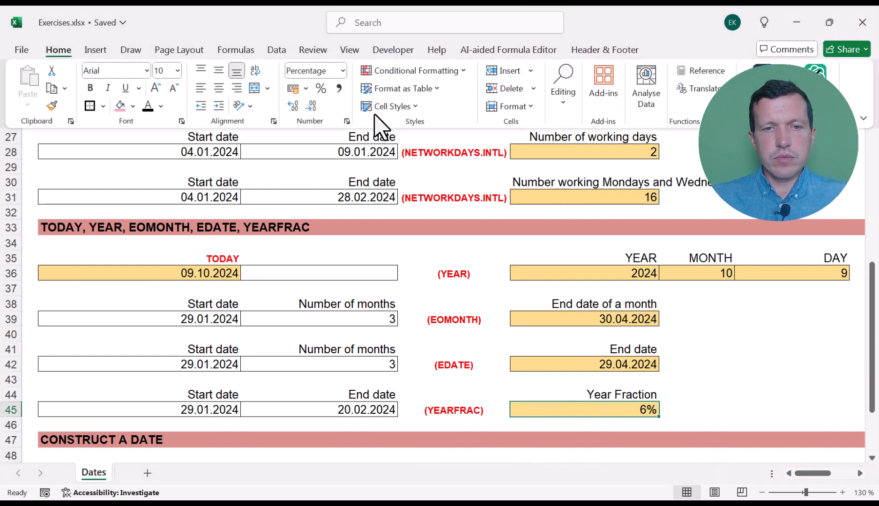
{"action": "left_click", "coordinate": [296, 107]}
{"action": "left_click", "coordinate": [296, 107]}
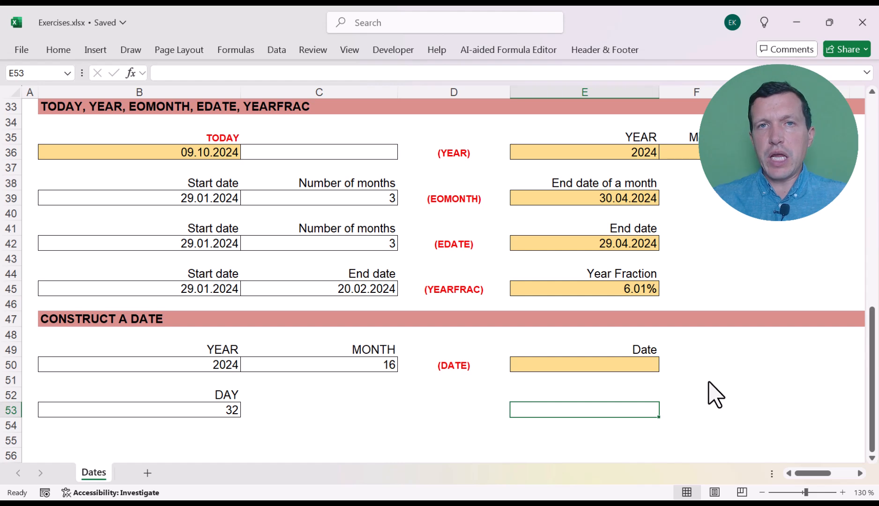
- Construct the date in E50 from the year, month and day cells with the formula =DATE(B50;C50;B53)
{"action": "key", "text": "Up"}
{"action": "key", "text": "Up"}
{"action": "key", "text": "Up"}
{"action": "key", "text": "F2"}
{"action": "type", "text": "-"}
{"action": "key", "text": "BackSpace"}
{"action": "type", "text": "=date"}
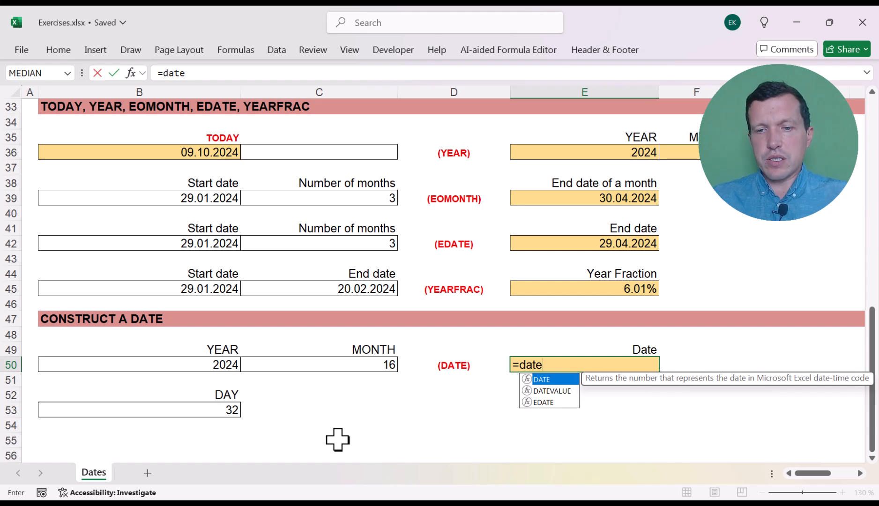
{"action": "type", "text": "("}
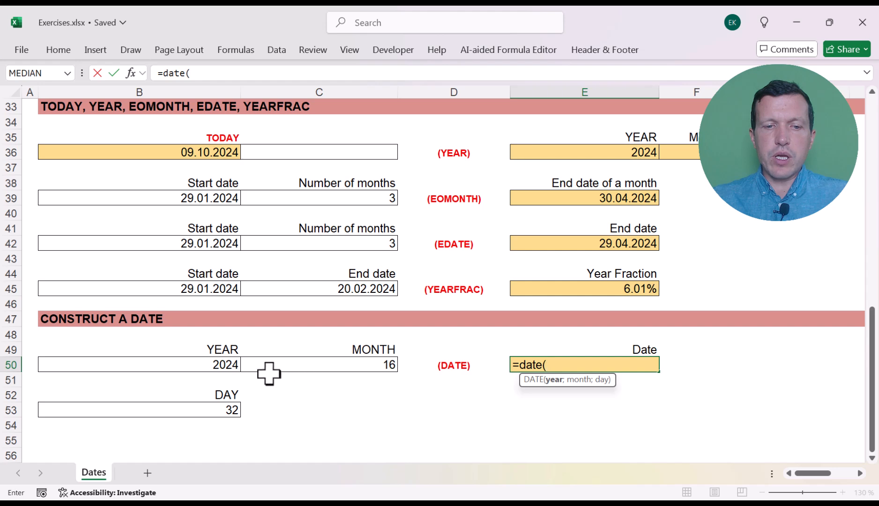
{"action": "left_click", "coordinate": [220, 365]}
{"action": "type", "text": ";"}
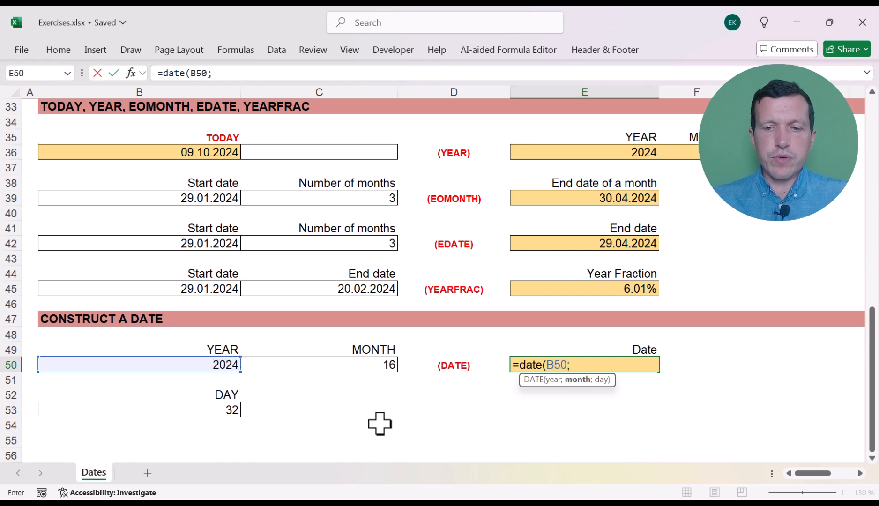
{"action": "left_click", "coordinate": [369, 365]}
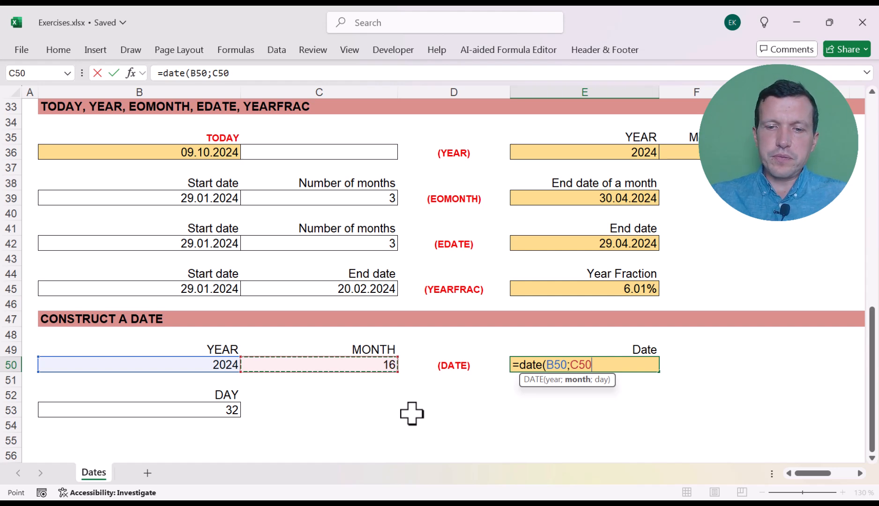
{"action": "type", "text": ";"}
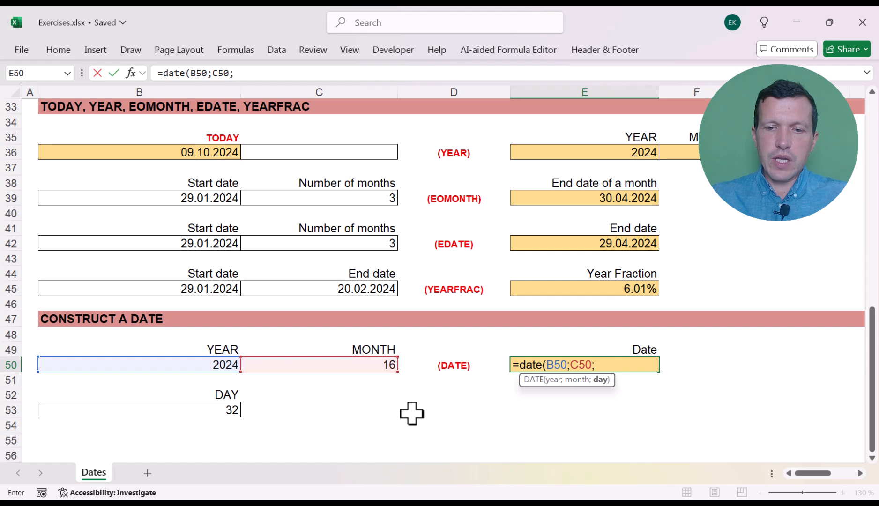
{"action": "left_click", "coordinate": [209, 409]}
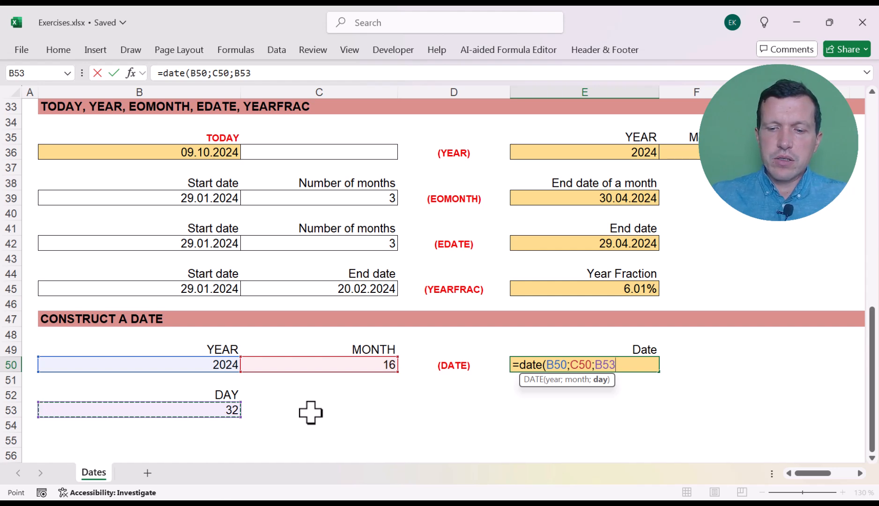
{"action": "type", "text": ")"}
{"action": "key", "text": "Return"}
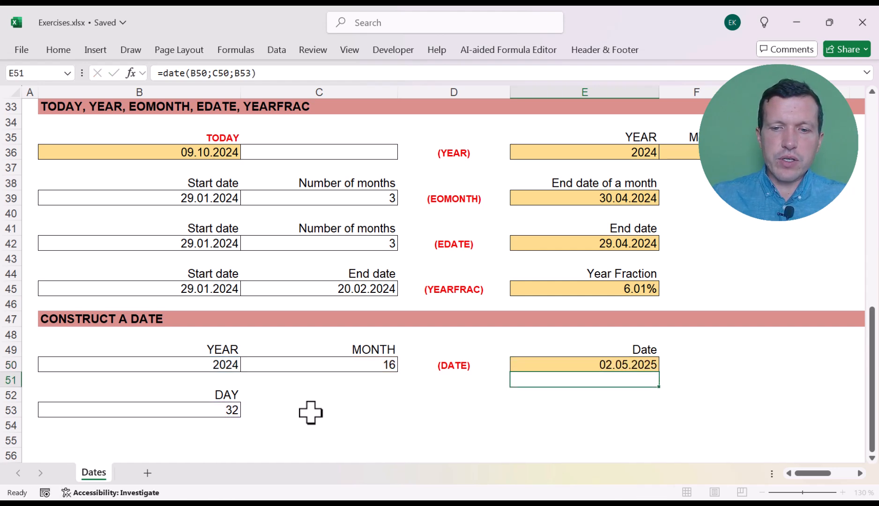
- Check the DATE formula in E50 against its year in B50, month in C50 and day in B53
{"action": "left_click", "coordinate": [567, 361]}
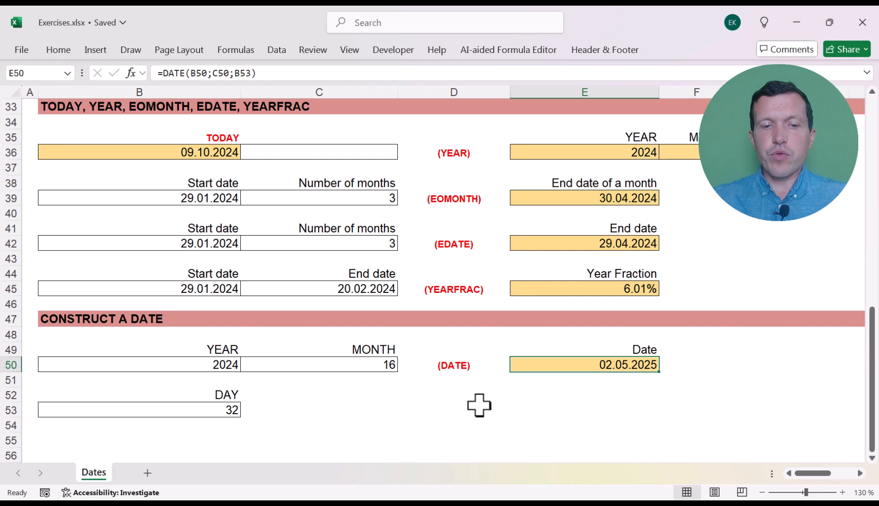
{"action": "left_click", "coordinate": [207, 363]}
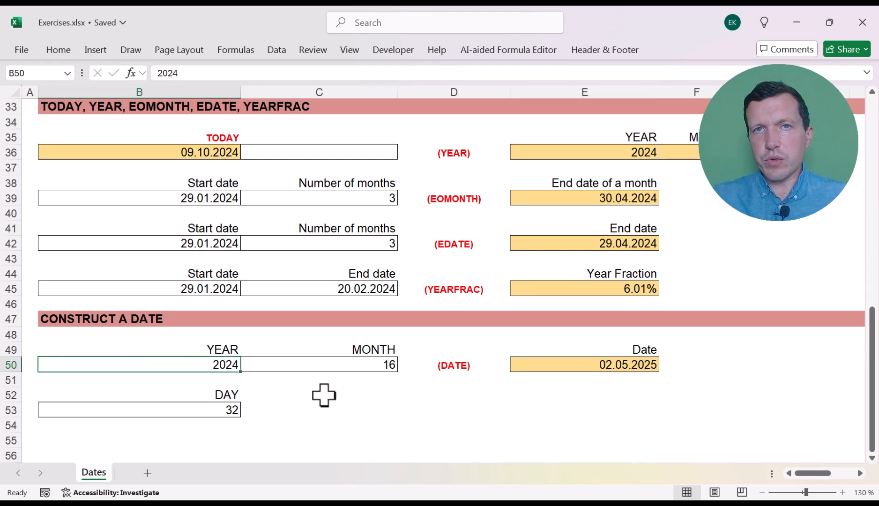
{"action": "left_click", "coordinate": [325, 364]}
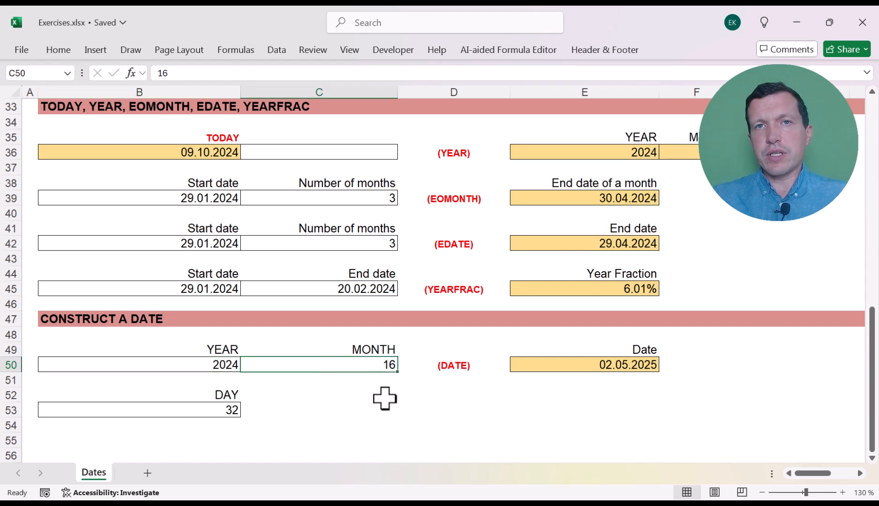
{"action": "left_click", "coordinate": [225, 411]}
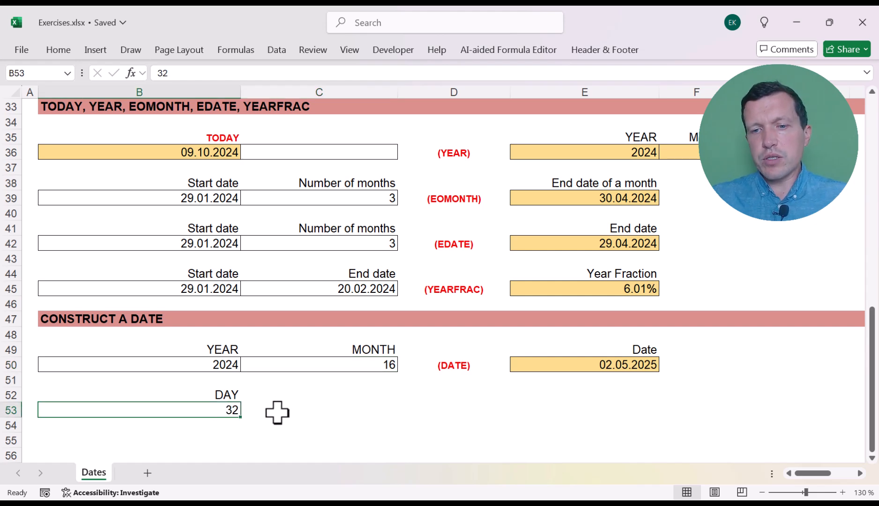
{"action": "left_click", "coordinate": [581, 368]}
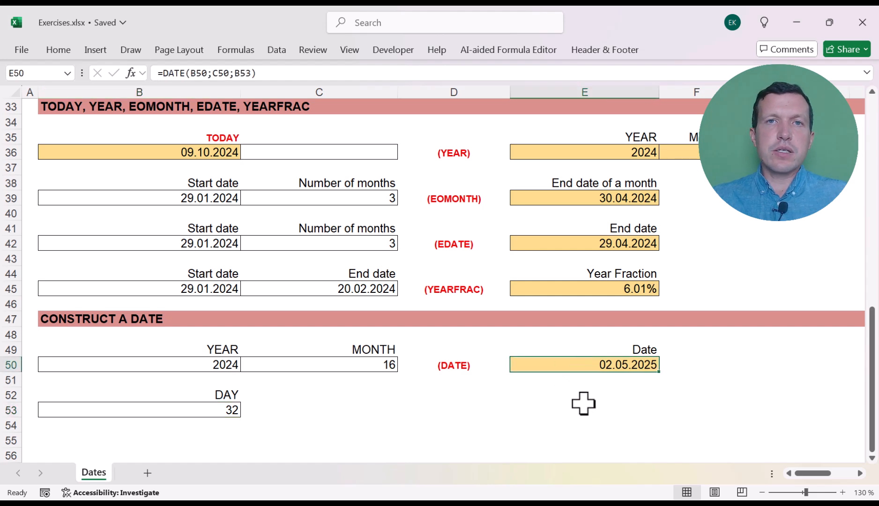